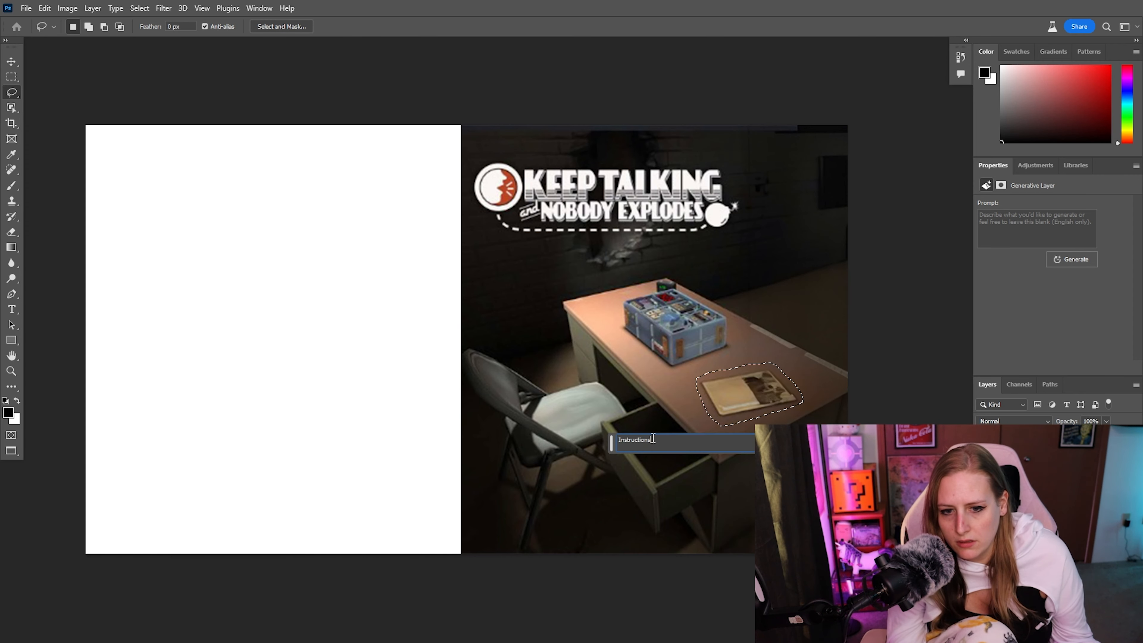
Generate an "Instructions" fill over the selected folder on the desk and choose the third variation.
key("Return")
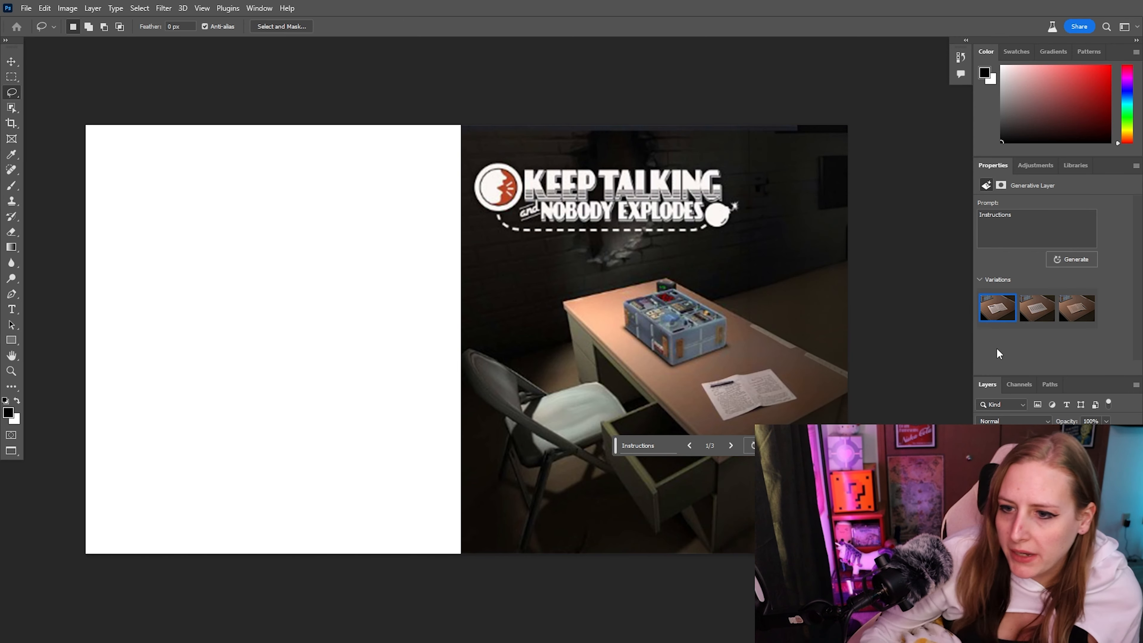
left_click(1028, 313)
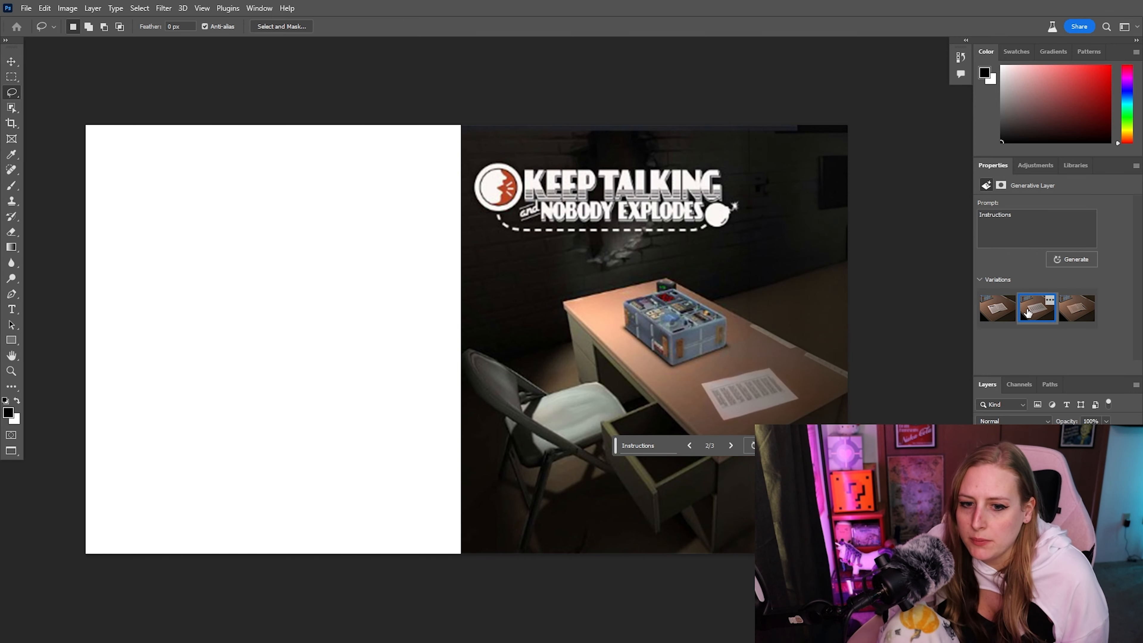
left_click(1074, 308)
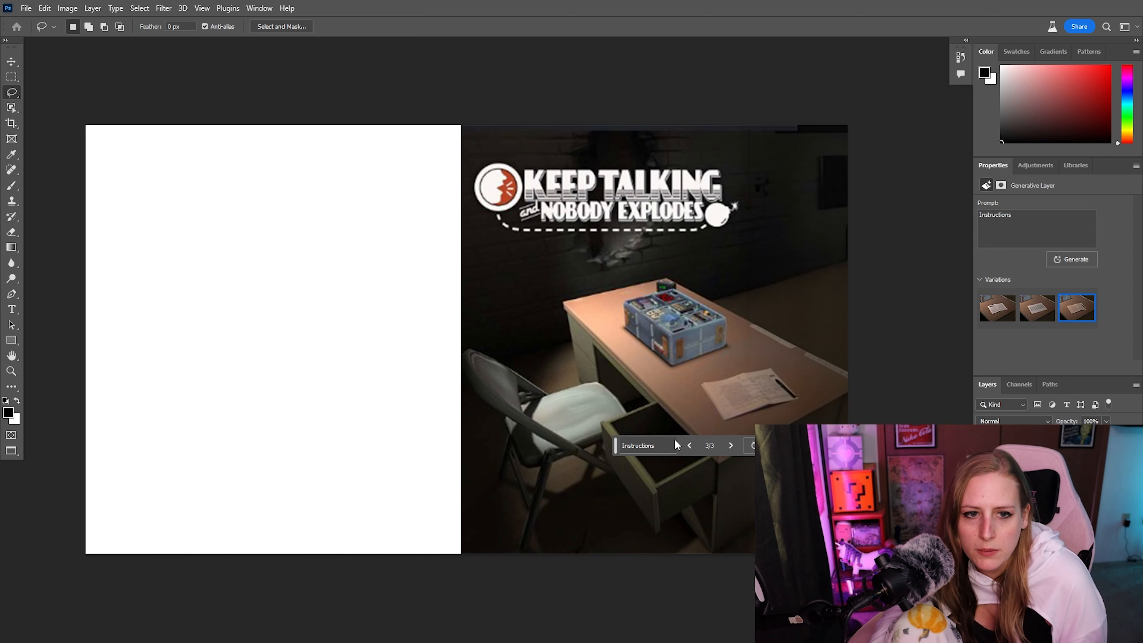
Select a full-height blank strip along the picture's left edge, generate a fill without a prompt, and choose the third variation.
left_click(13, 79)
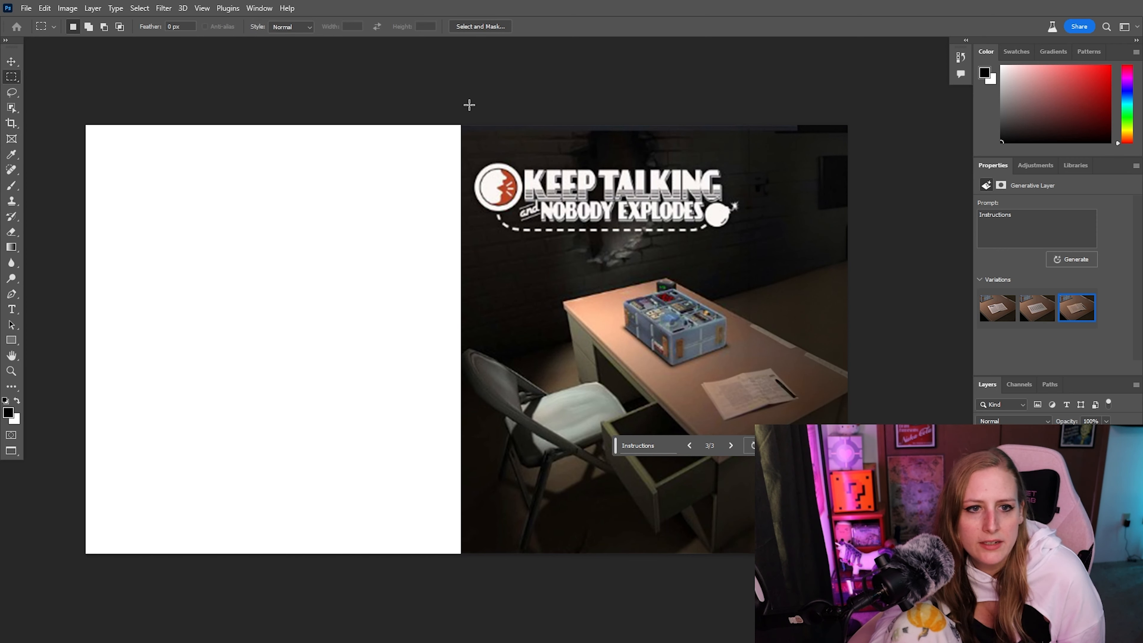
left_click_drag(462, 121, 358, 585)
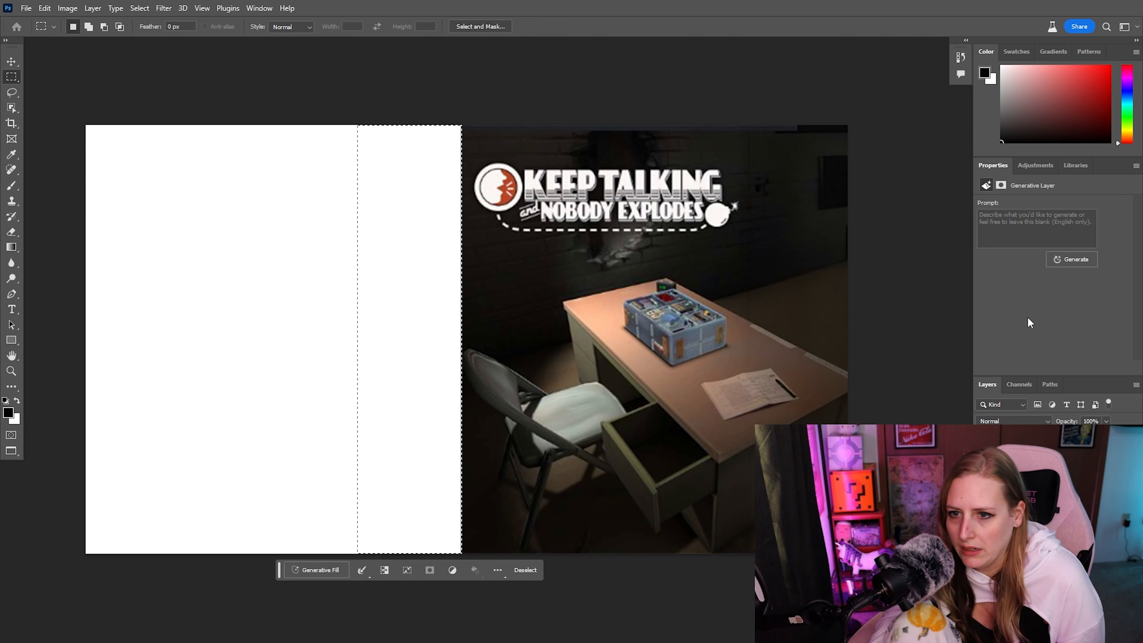
left_click(1072, 259)
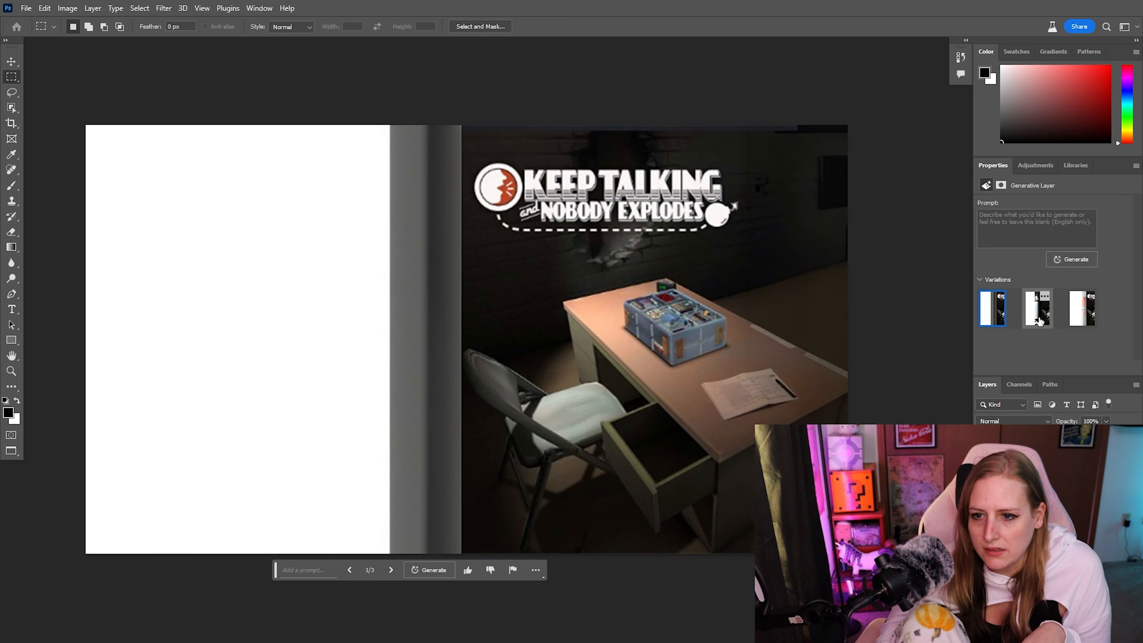
left_click(1039, 320)
left_click(1080, 319)
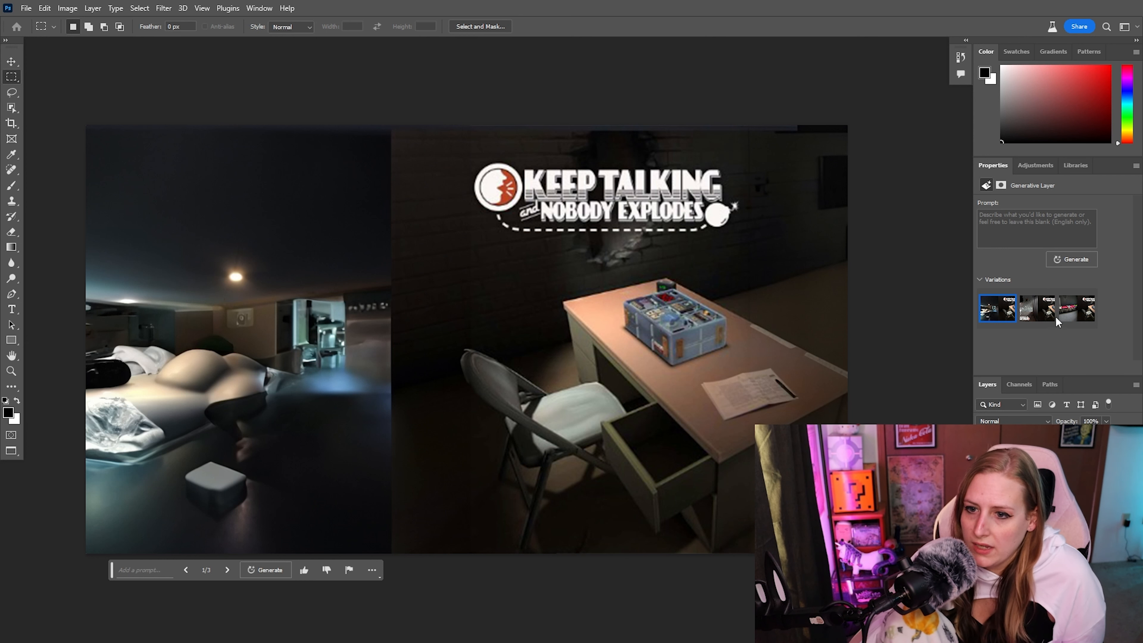
Compare the fill variations for the remaining blank area on the left, without a prompt and with the prompt "brick wall".
left_click(1045, 316)
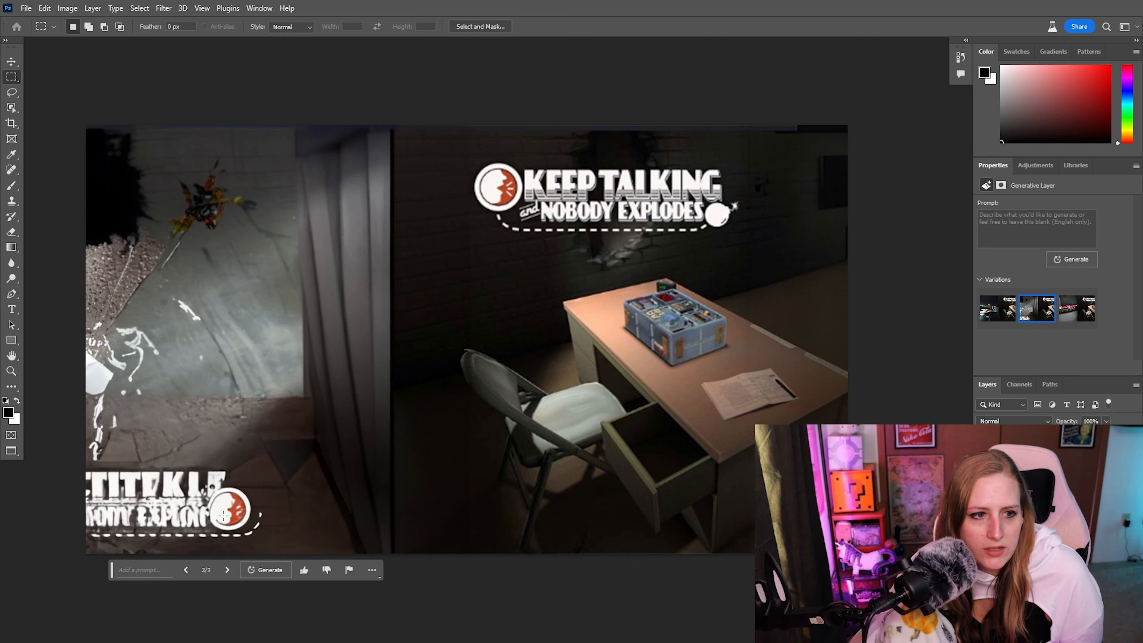
left_click(1083, 312)
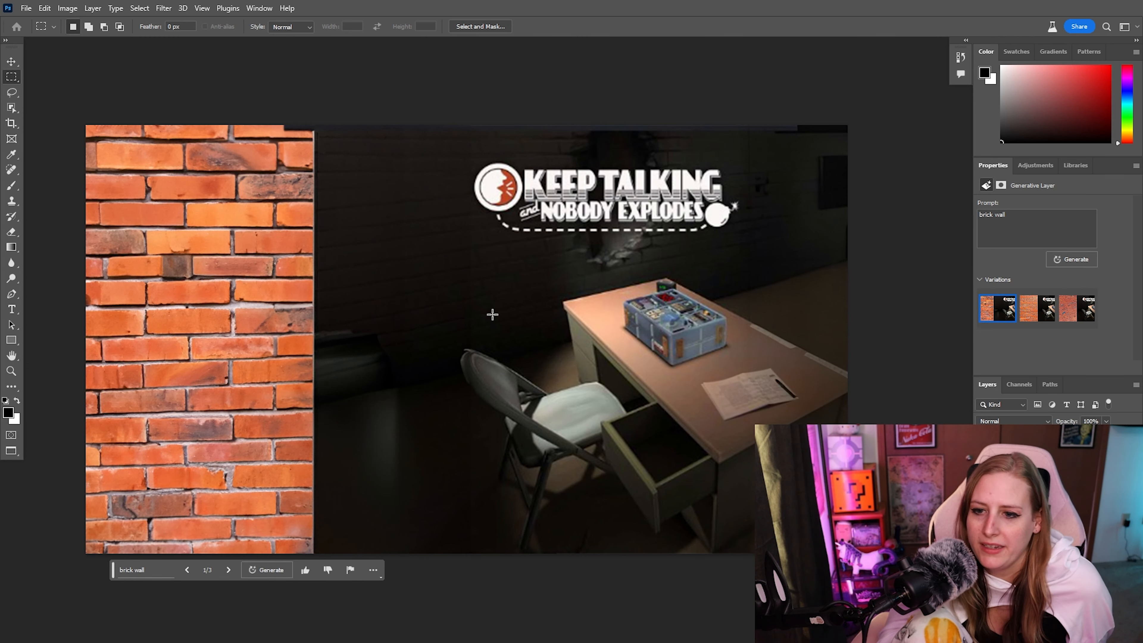
left_click(1033, 309)
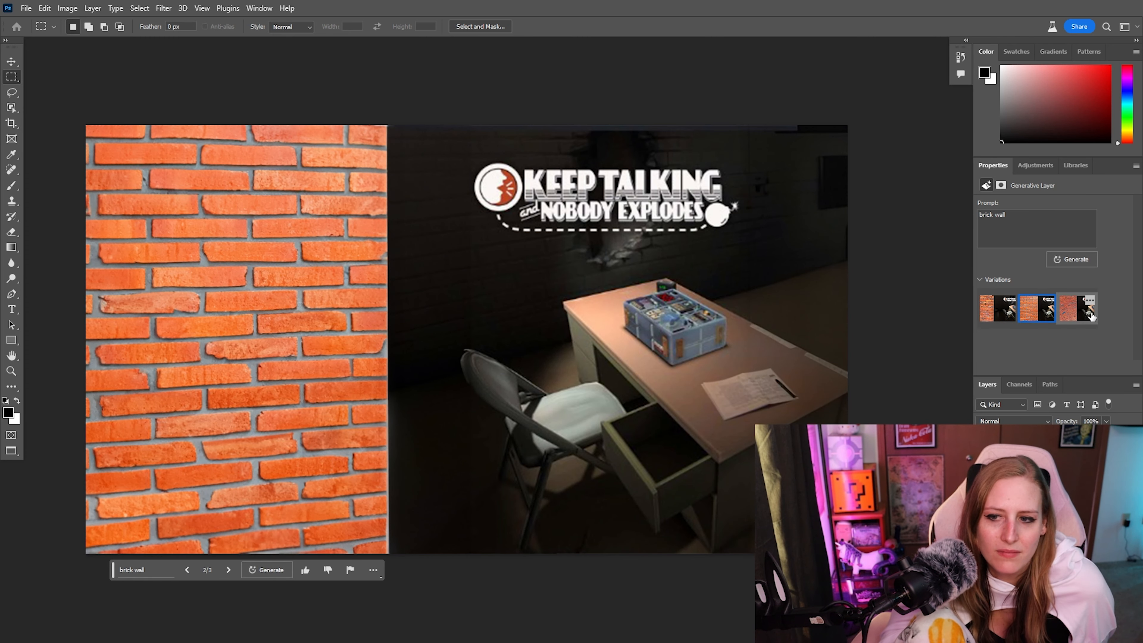
left_click(1081, 317)
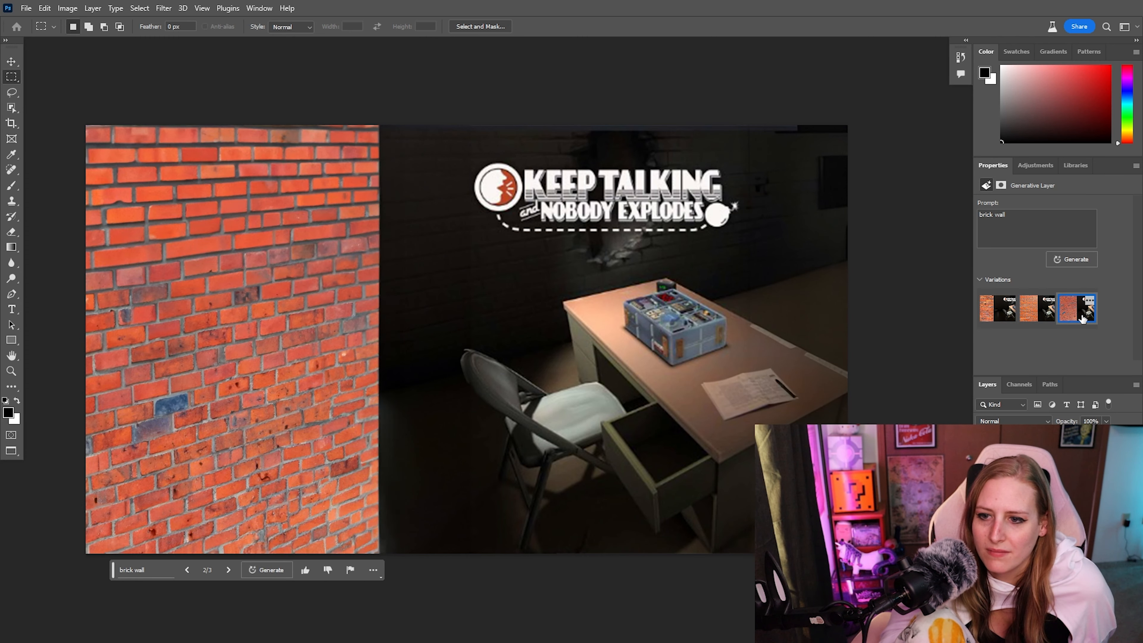
left_click(985, 316)
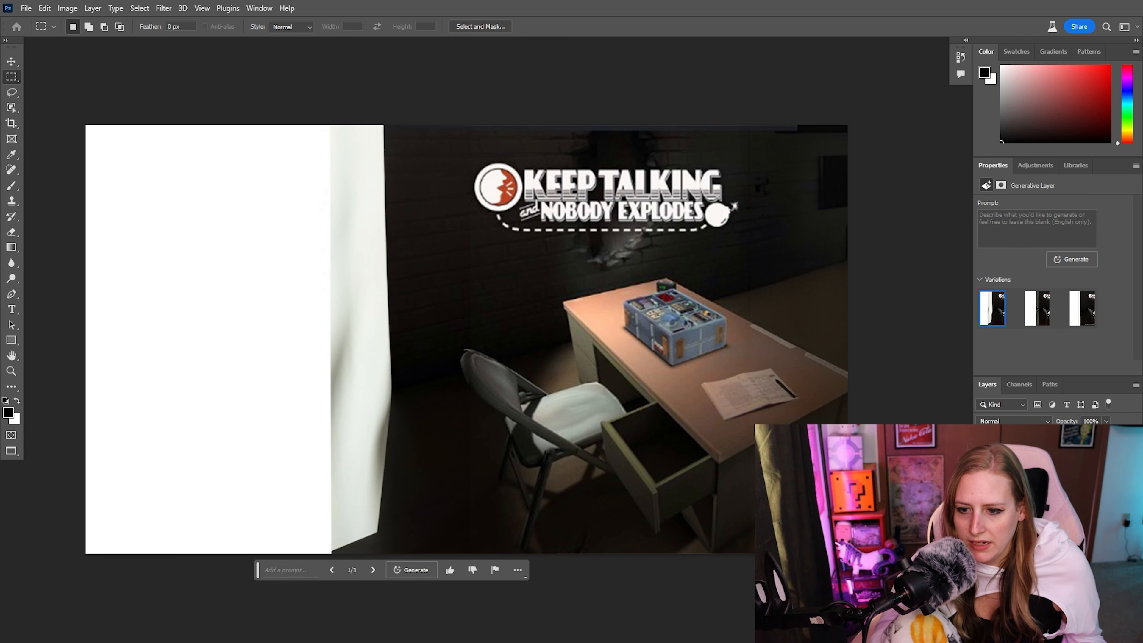
Move the extended room picture left to the canvas edge, shifting the blank area to its right side.
key("Delete")
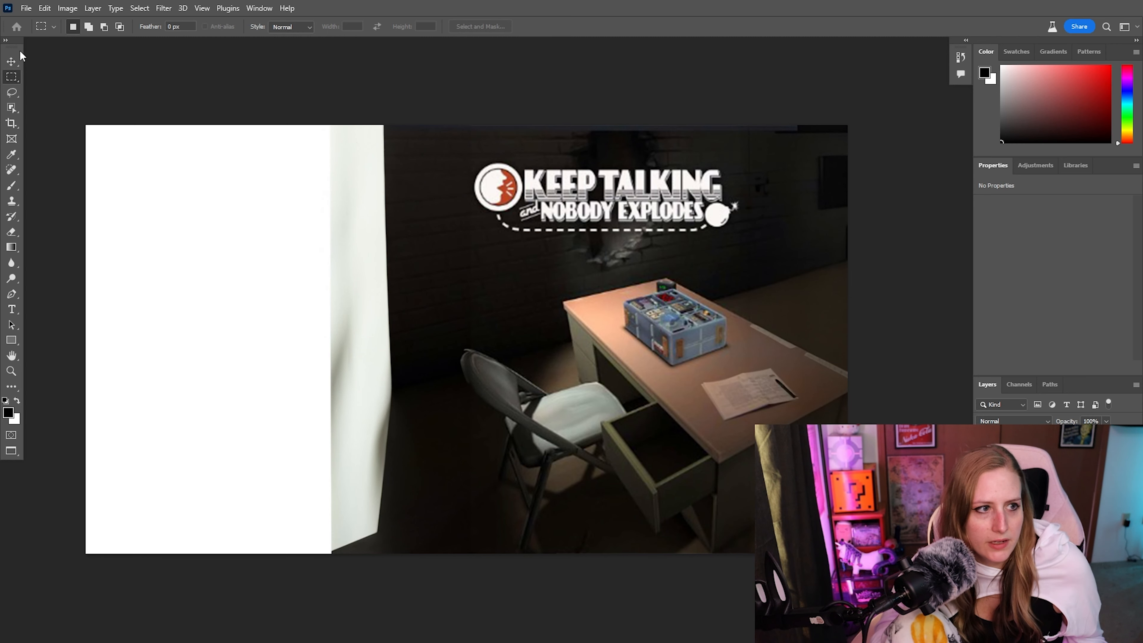
left_click(12, 62)
left_click_drag(506, 378, 257, 383)
Extend the room past the picture's right edge with two adjoining full-height generative fills without a prompt, choosing the first variation for the first strip.
key("m")
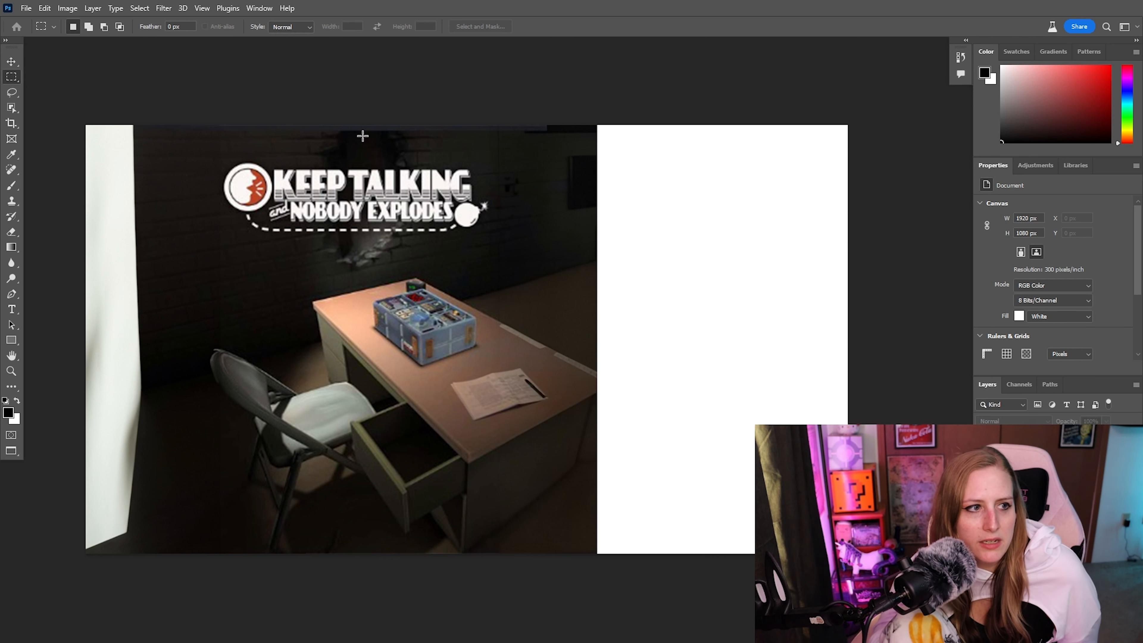
left_click_drag(590, 120, 694, 567)
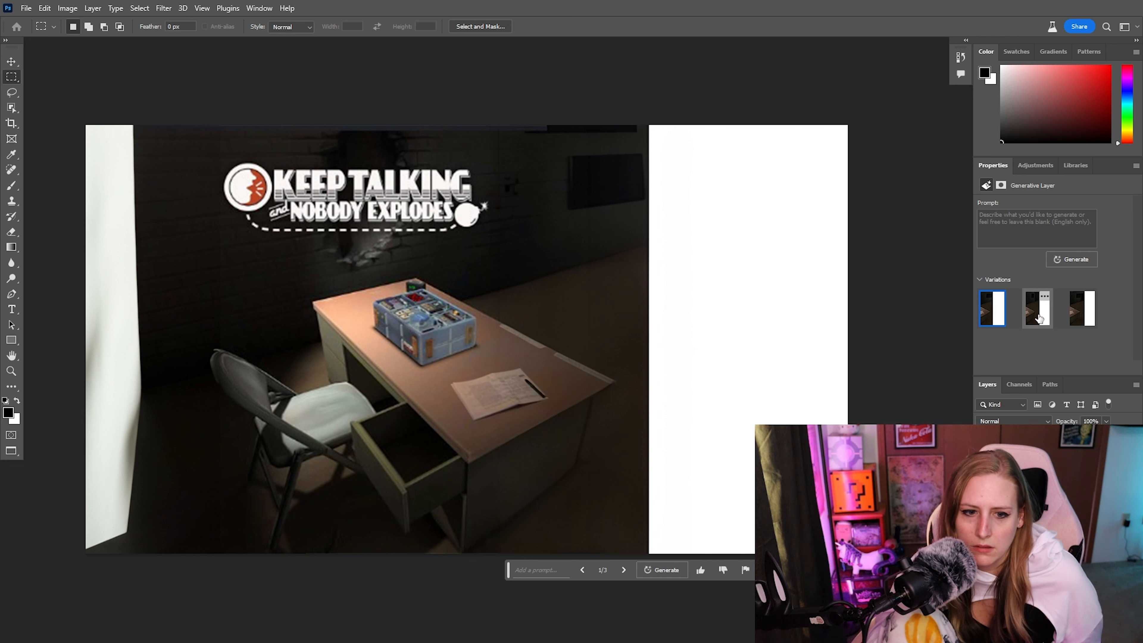
left_click(1040, 318)
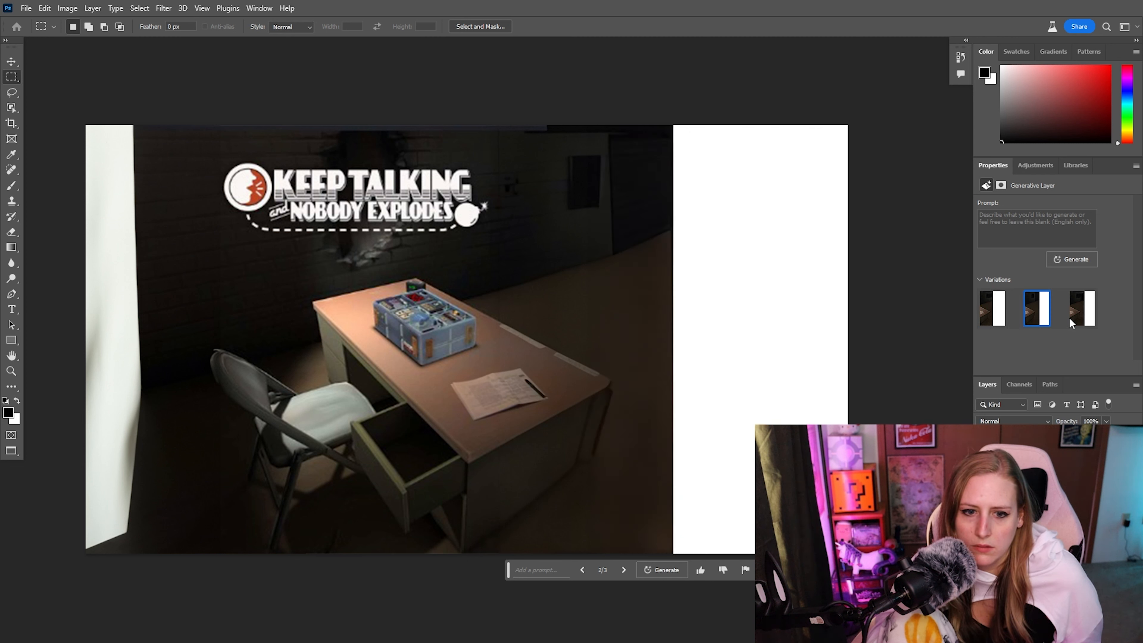
left_click(1076, 322)
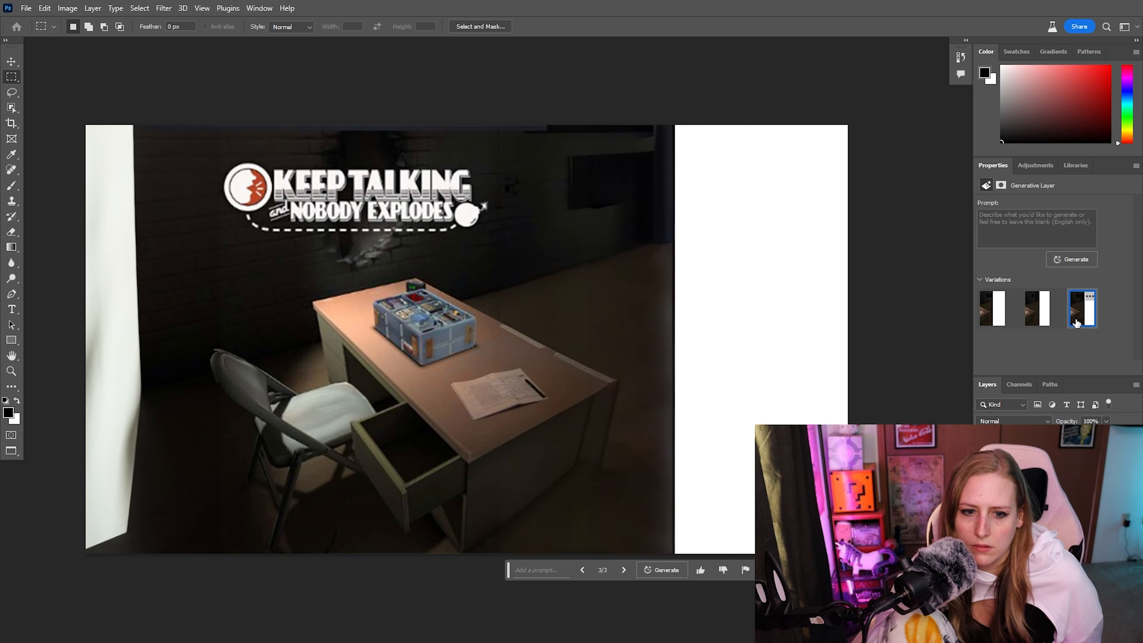
left_click(994, 320)
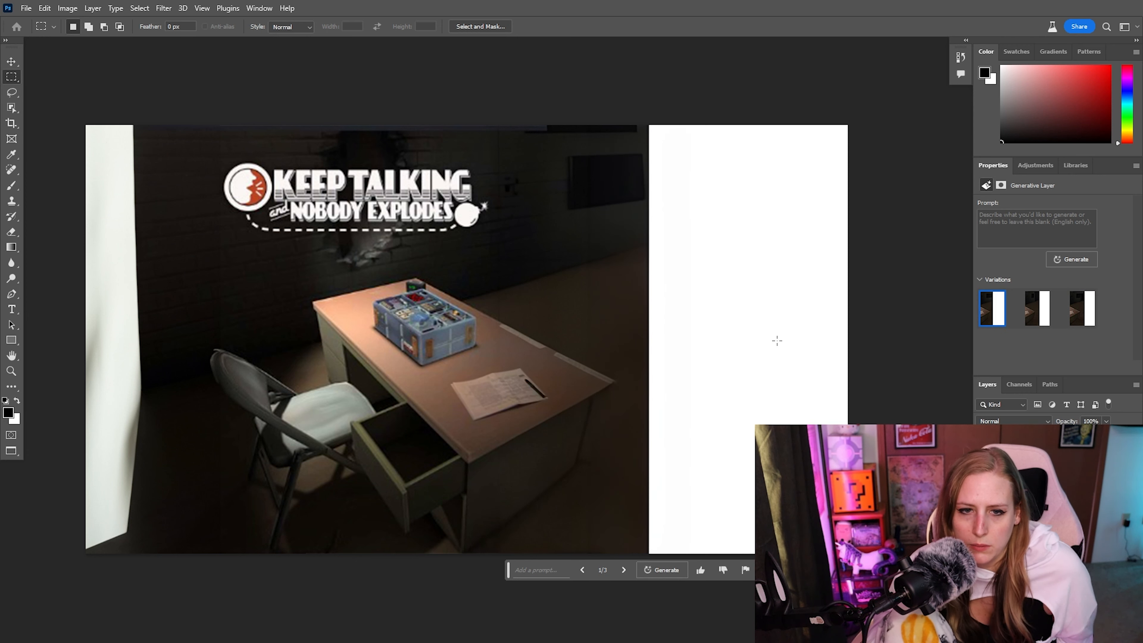
left_click_drag(644, 559, 787, 120)
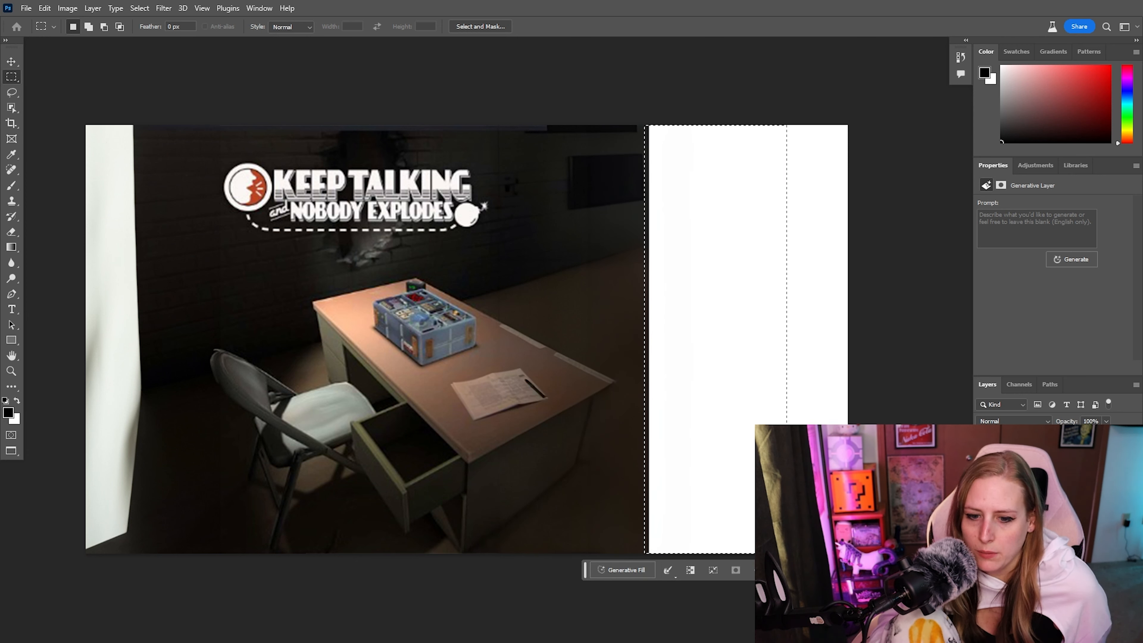
left_click(617, 570)
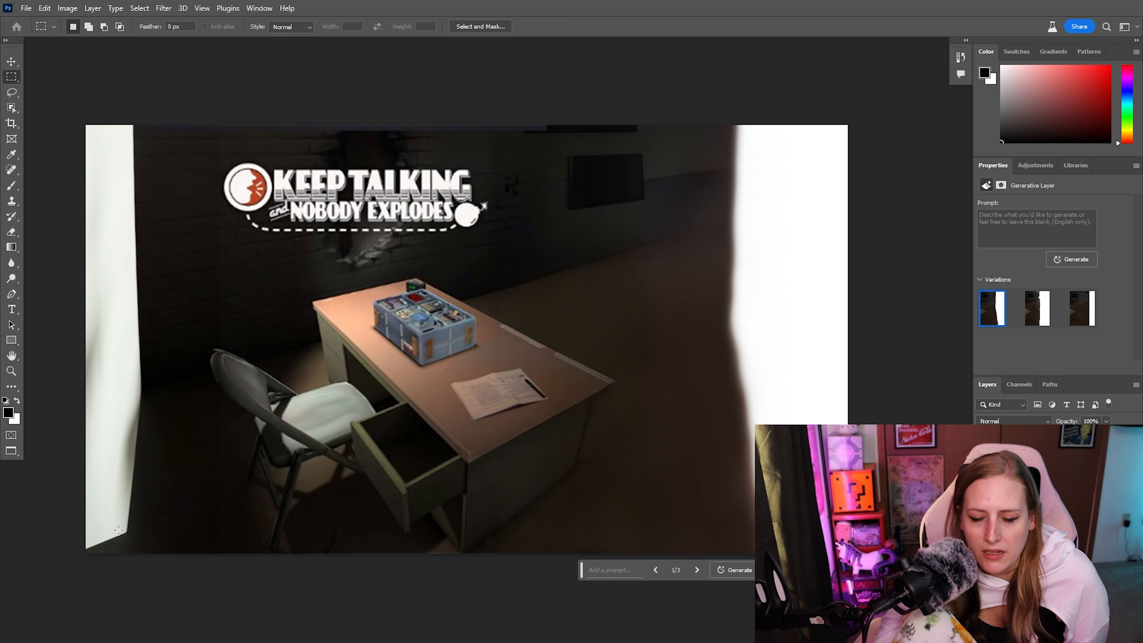
Generate a "fade to black" fill over the remaining white strip at the canvas's right edge and choose the first variation.
left_click_drag(719, 125, 848, 553)
left_click(1035, 228)
type("fade to black")
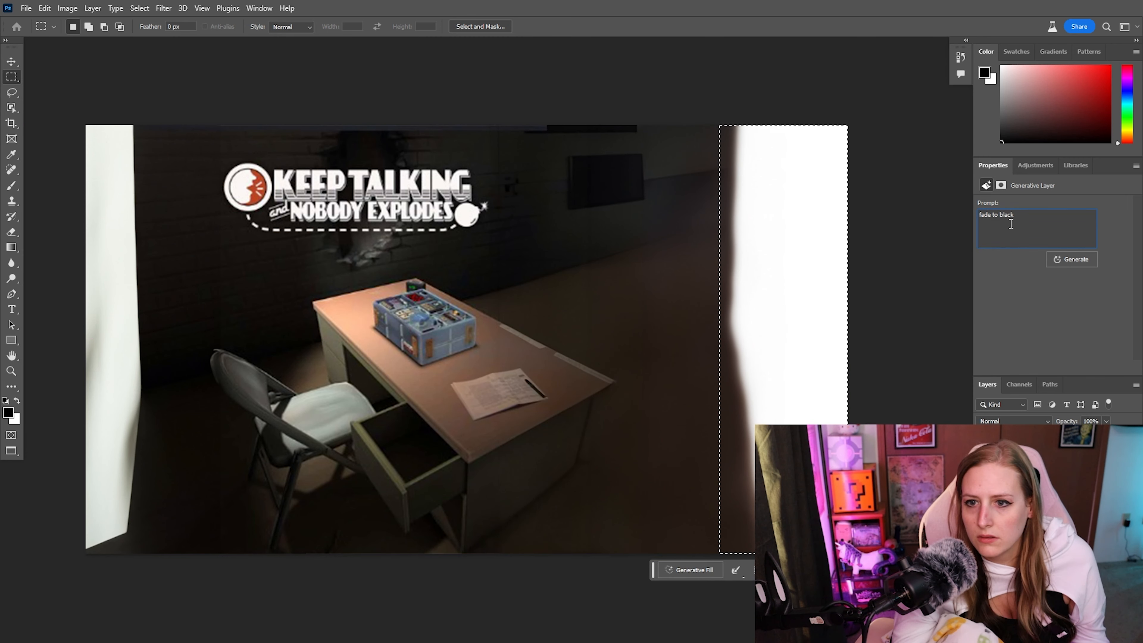
left_click(1071, 261)
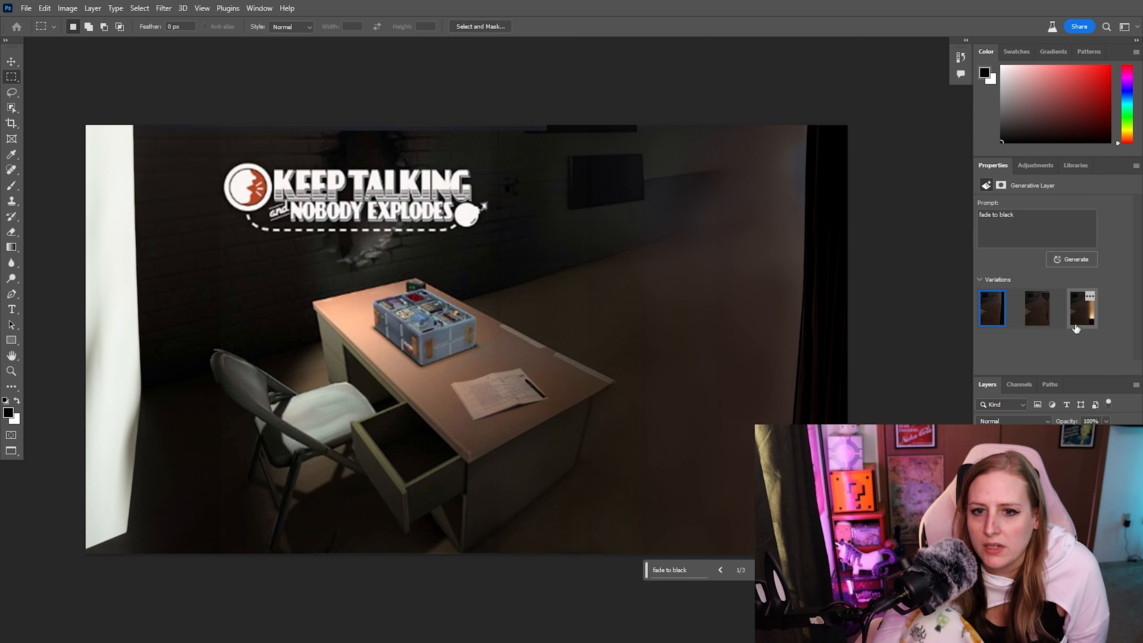
left_click(1042, 315)
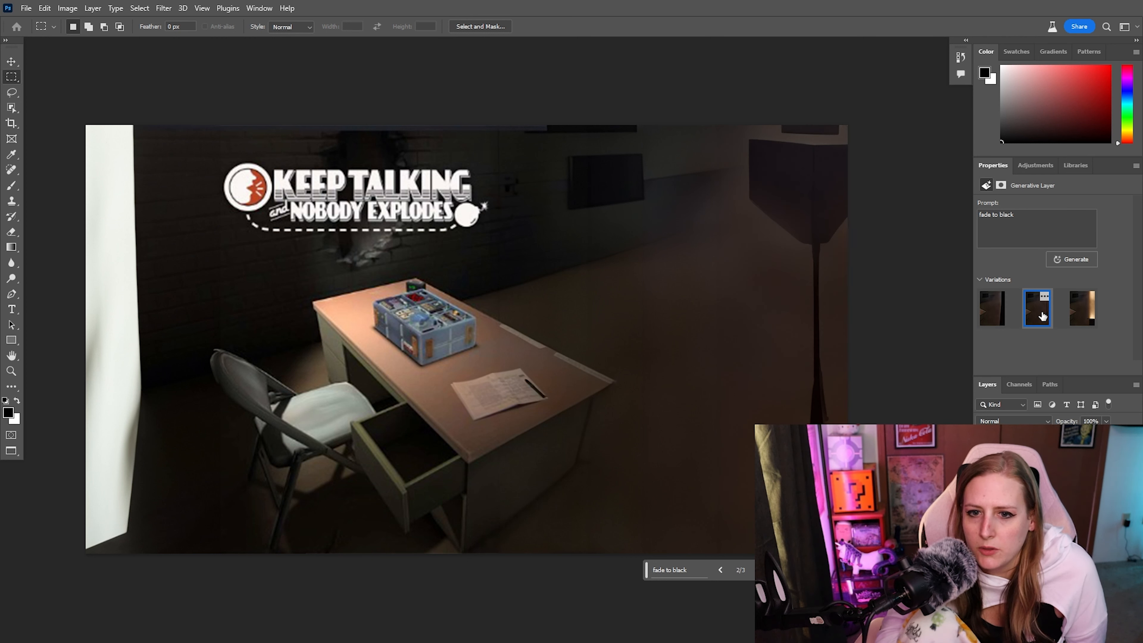
left_click(1082, 316)
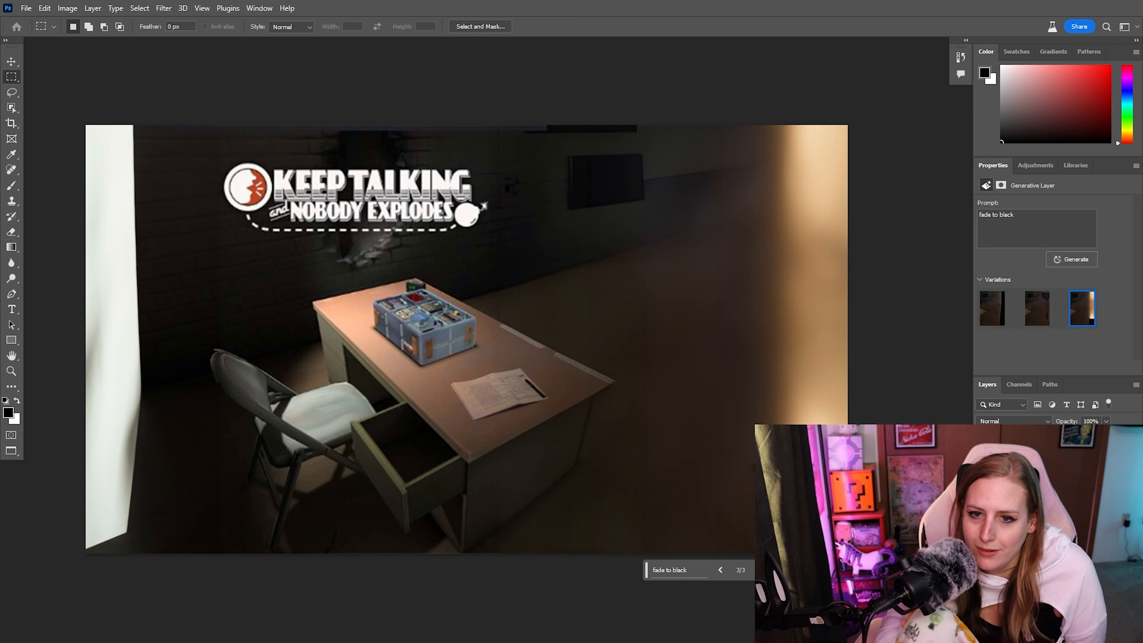
left_click(1035, 319)
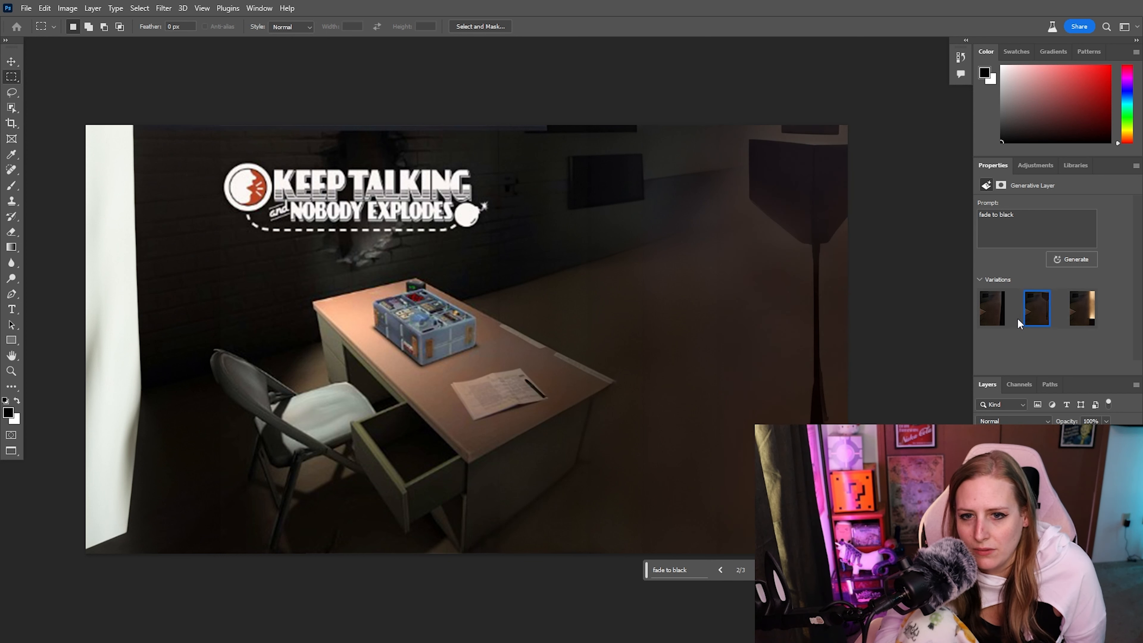
left_click(998, 321)
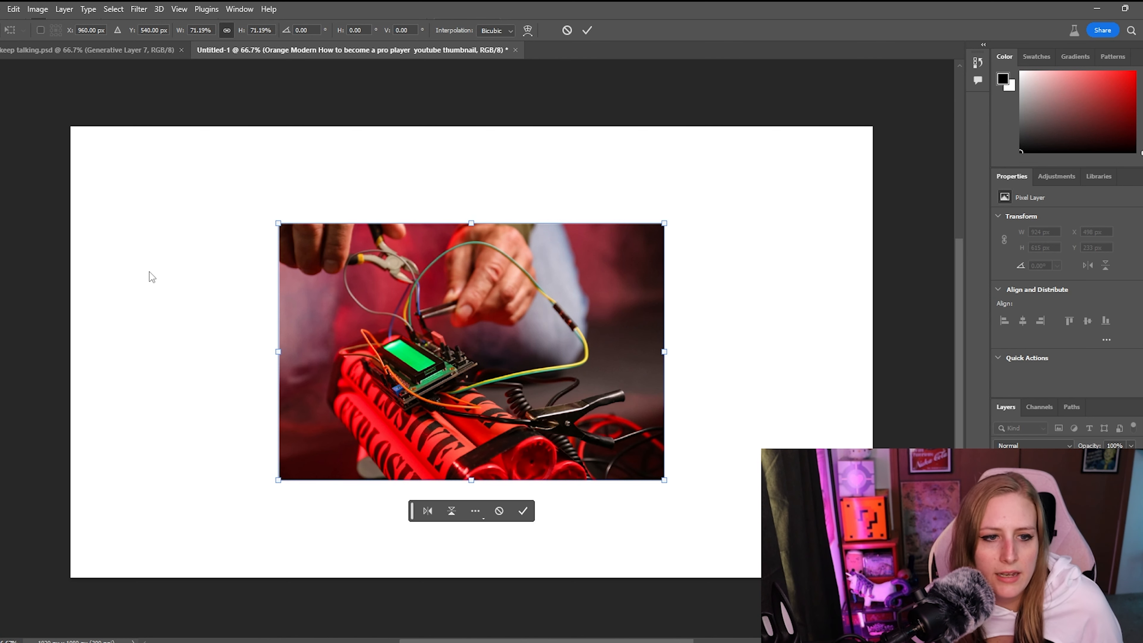
Commit the placed bomb photo and extend it sideways to both canvas edges with generative fills, leaving the prompt empty.
key("Return")
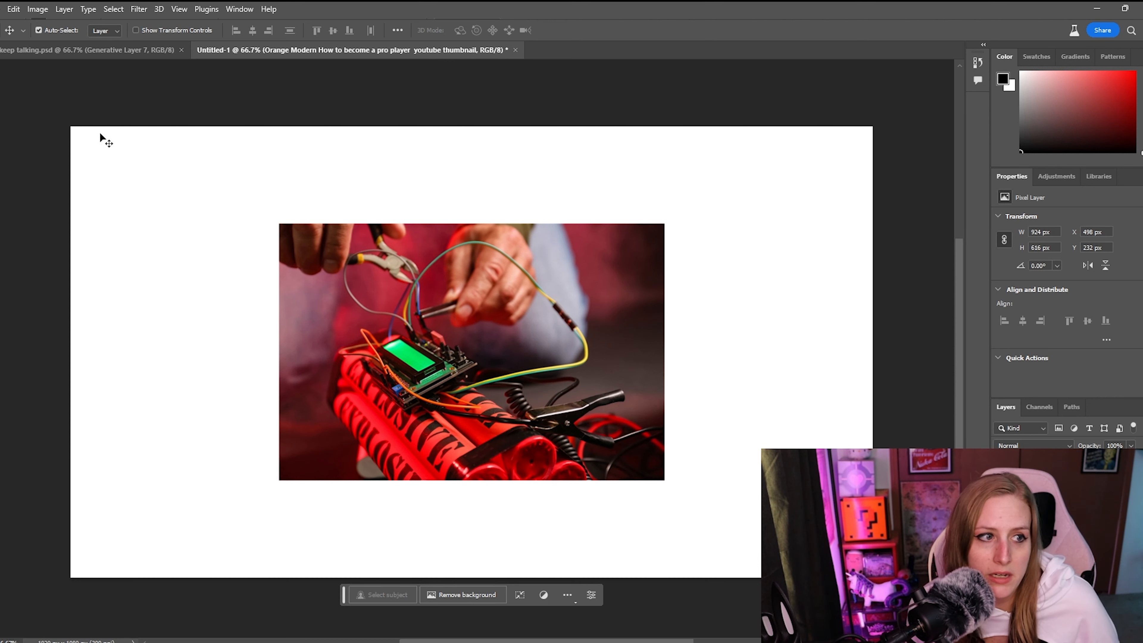
key("m")
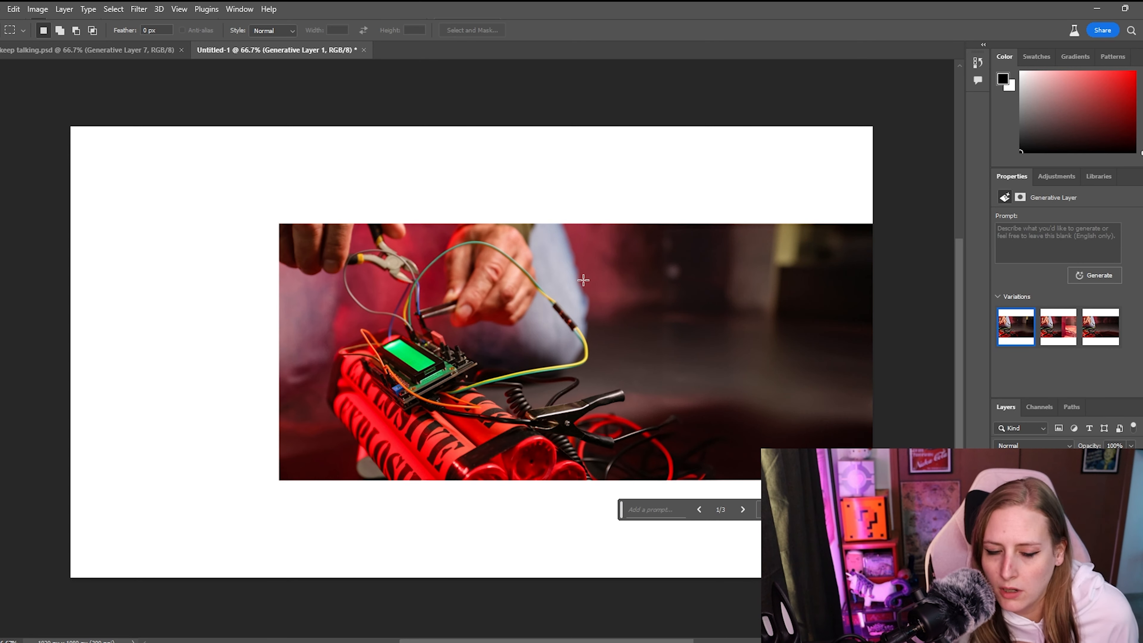
left_click_drag(281, 221, 59, 479)
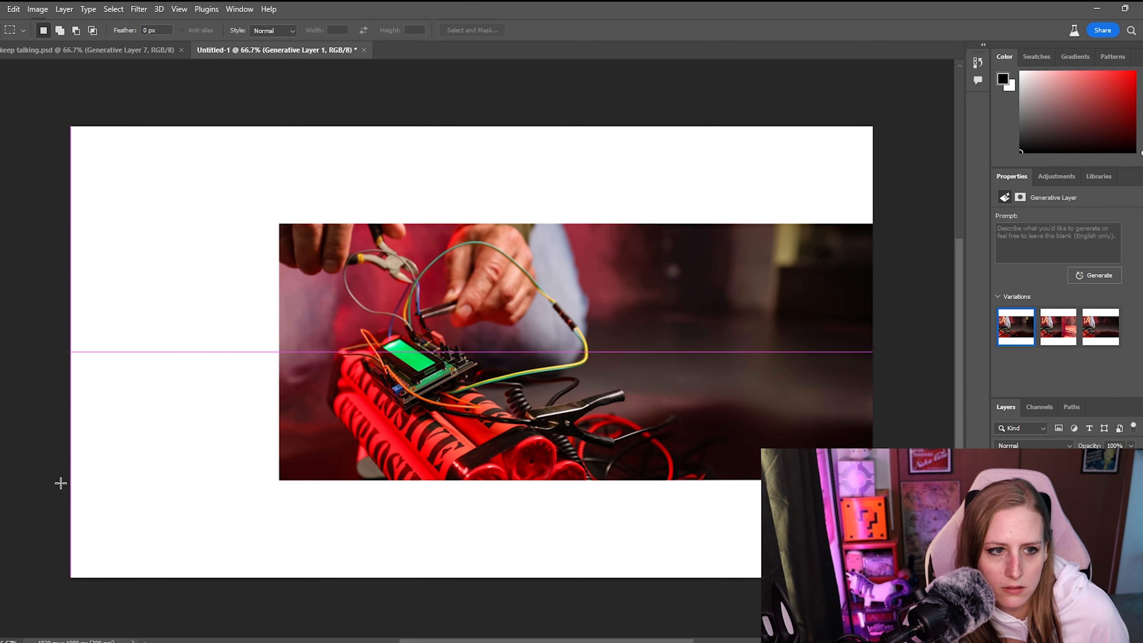
left_click(1098, 276)
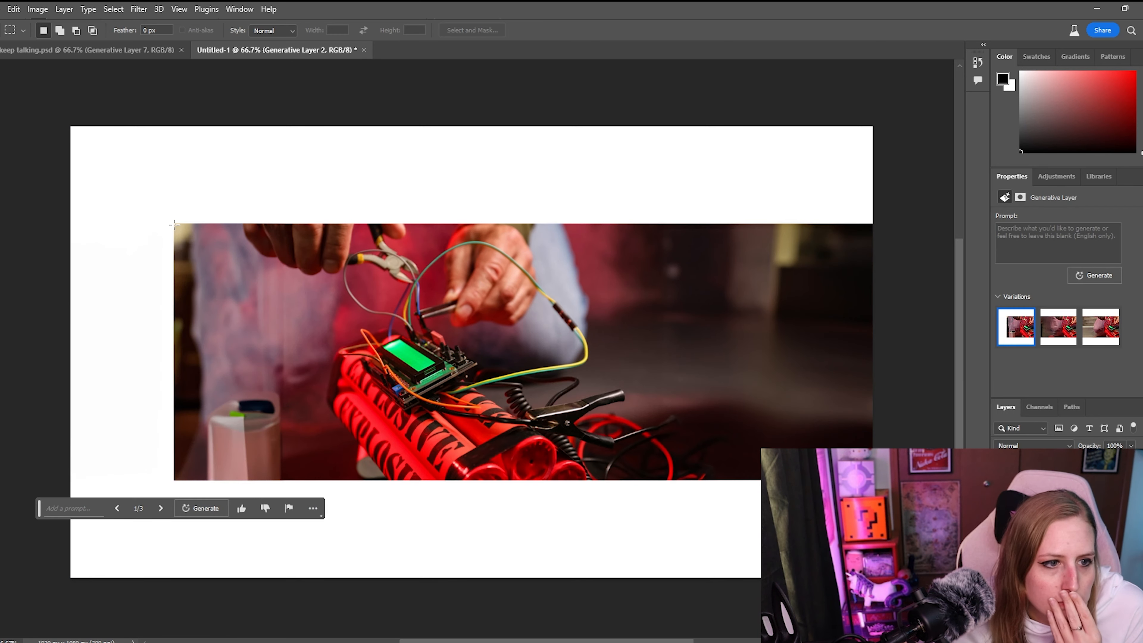
Try a generative fill without a prompt over the blank area above the hands.
left_click_drag(175, 224, 636, 127)
left_click(1096, 275)
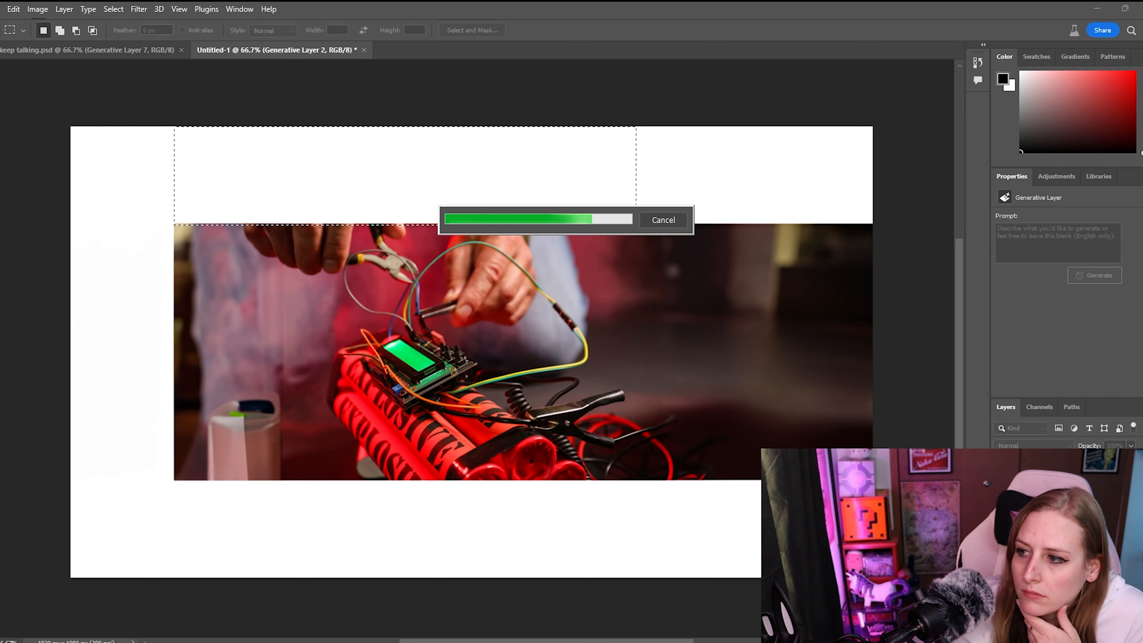
Compare the variations of the left-side fill, choose the second one, and undo the fill above the hands.
left_click(1098, 336)
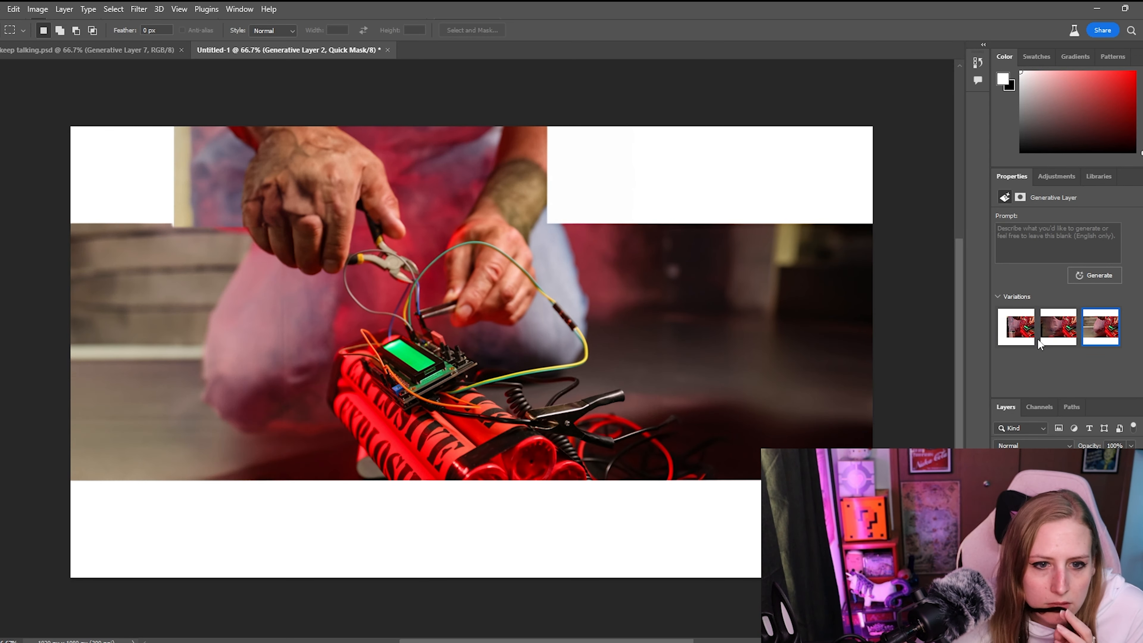
left_click(1024, 338)
left_click(1051, 339)
key("ctrl+z")
Fill the blank area above the hands, using the third variation, and the full-width strip beneath the photo with generative fills without a prompt.
left_click_drag(240, 127, 689, 229)
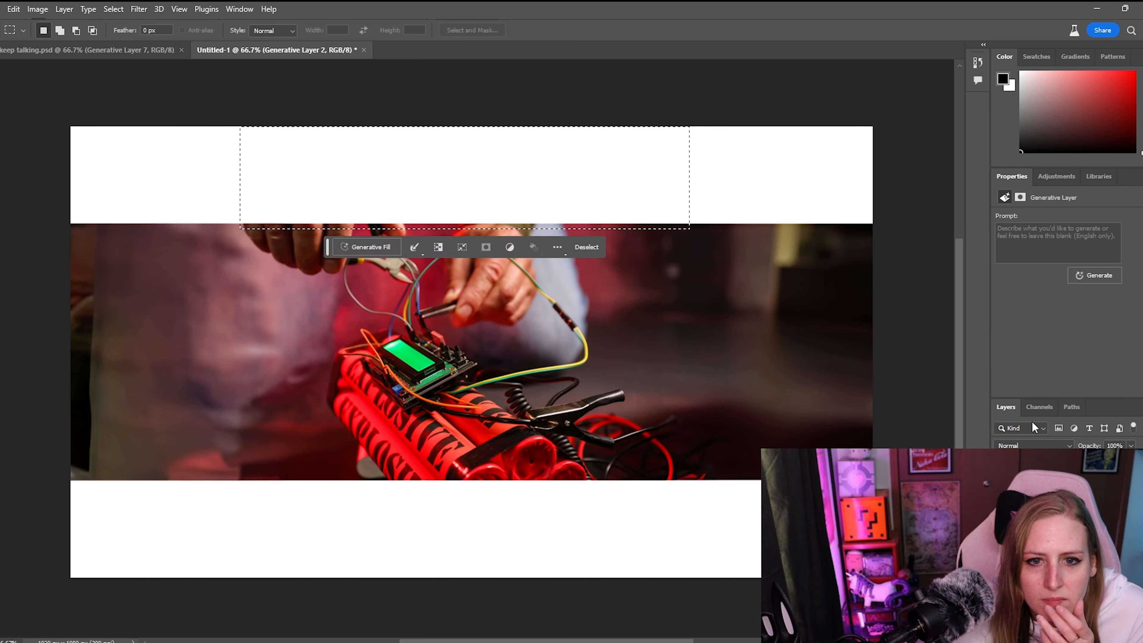
left_click(1091, 276)
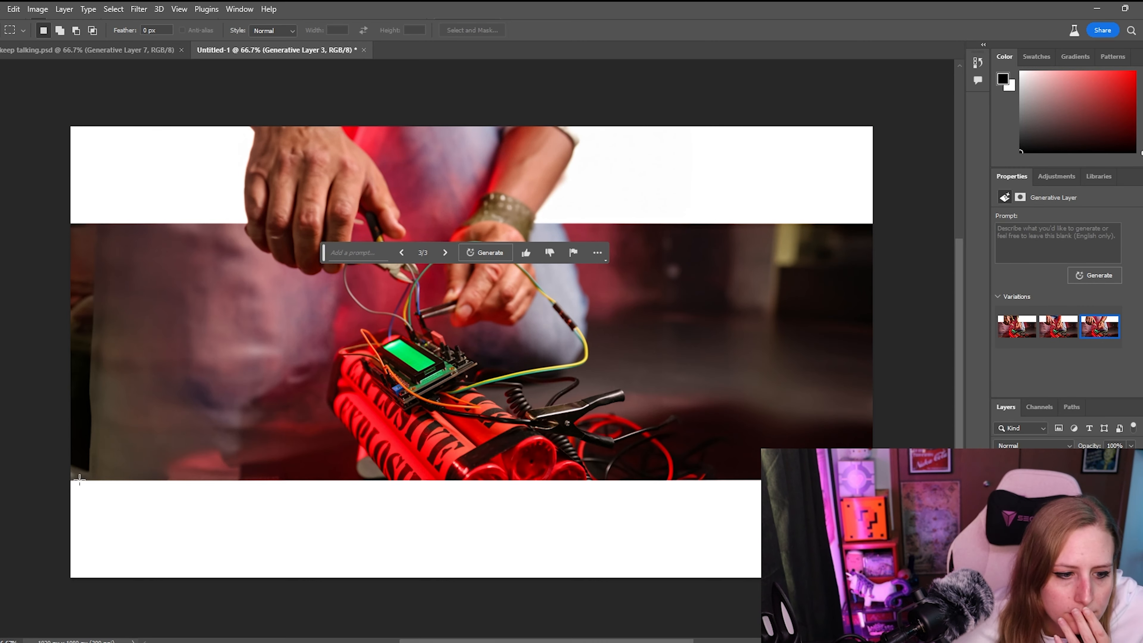
left_click_drag(71, 475, 875, 580)
left_click(1094, 275)
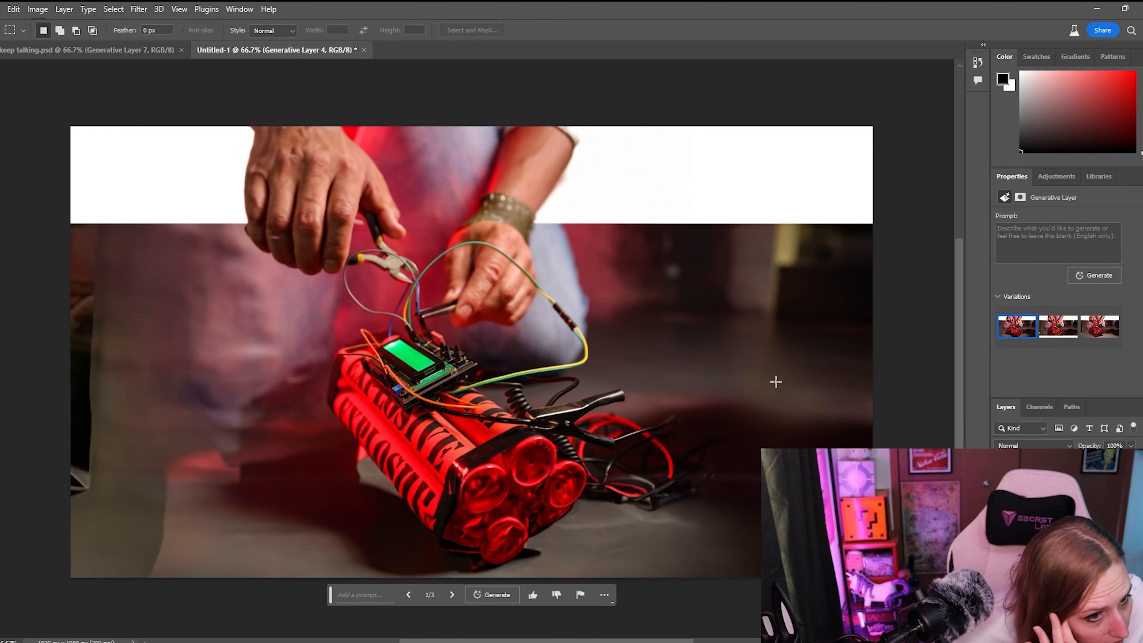
Select the blank area beside the forearm at the photo's upper right and fill it with a generative fill without a prompt.
left_click_drag(69, 125, 278, 241)
left_click(242, 258)
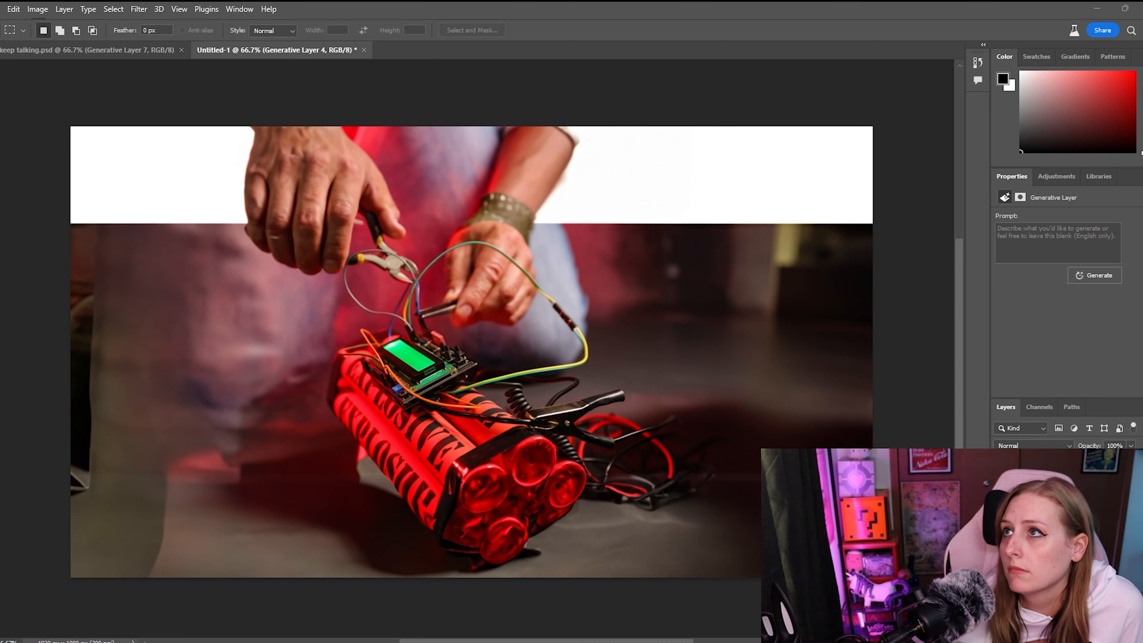
left_click_drag(515, 124, 895, 235)
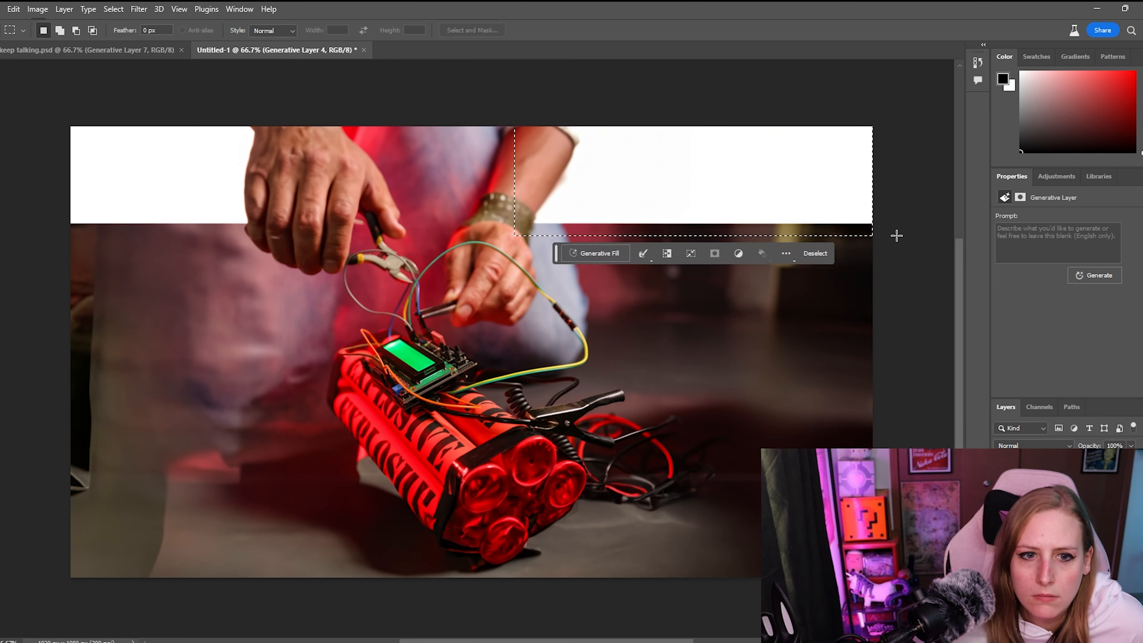
left_click(808, 253)
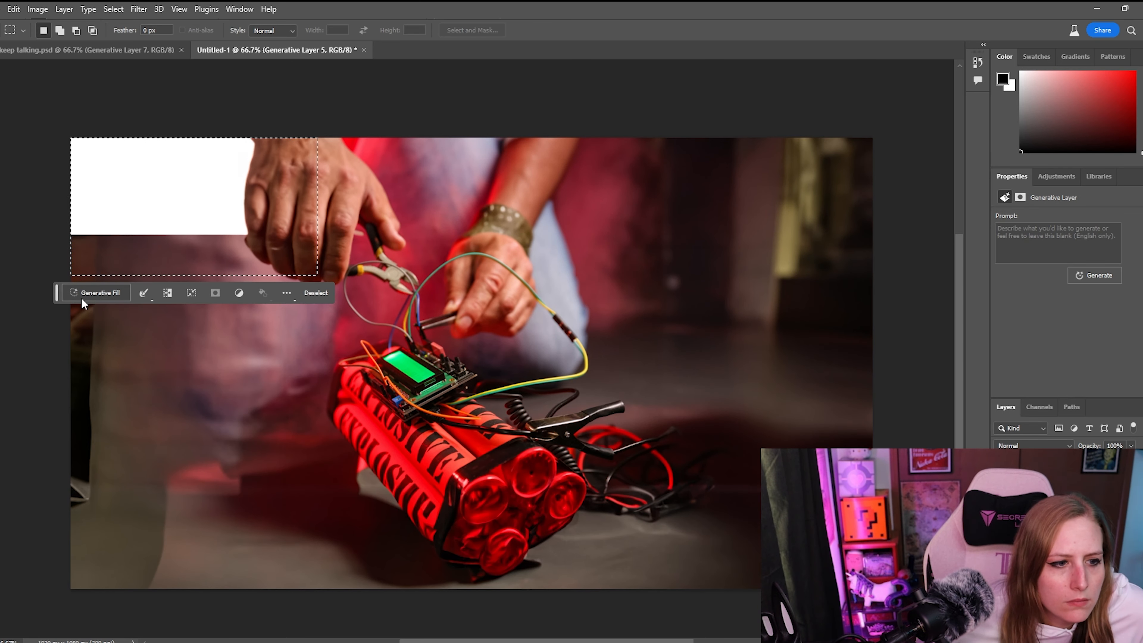
Regenerate the photo's full-height left side, including the blank upper corner, with a generative fill without a prompt.
left_click(95, 293)
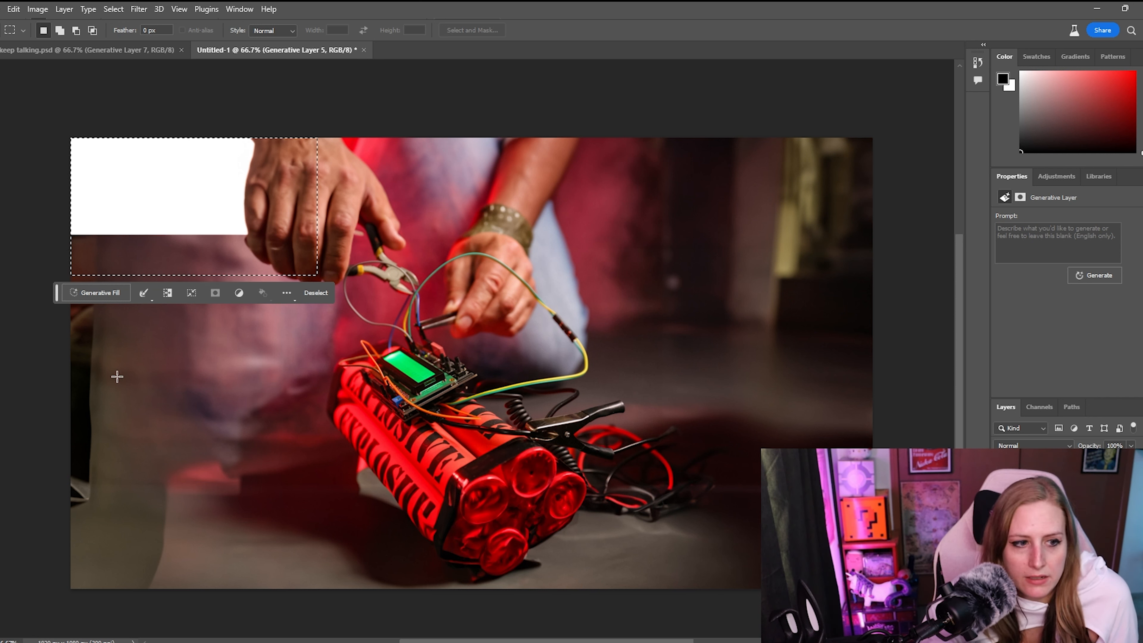
left_click_drag(58, 296, 627, 558)
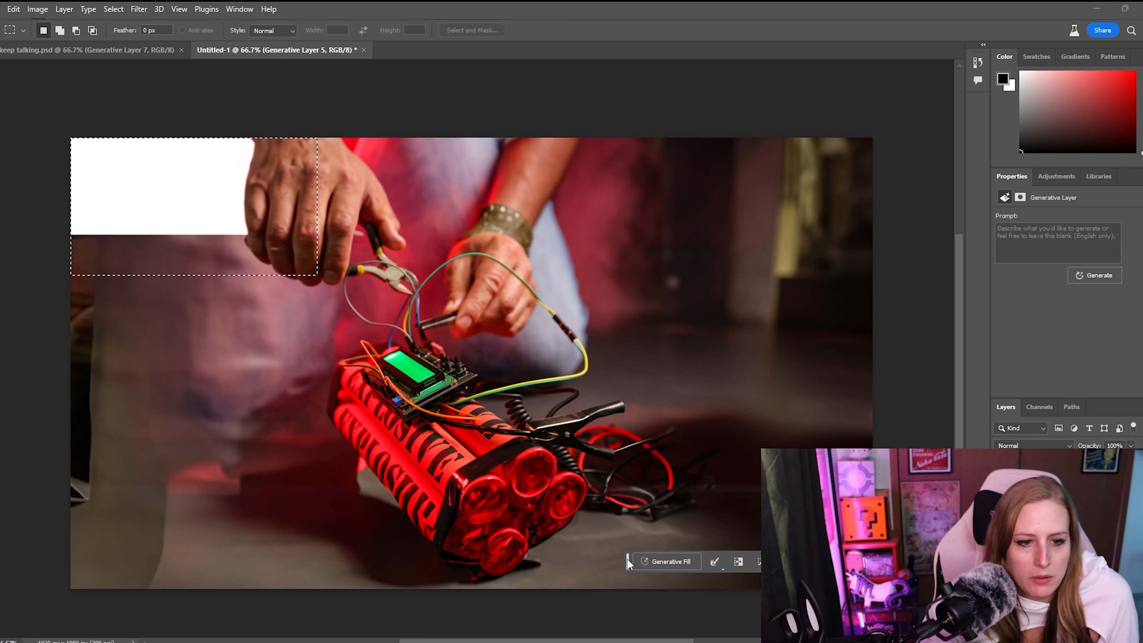
left_click_drag(320, 608, 0, 67)
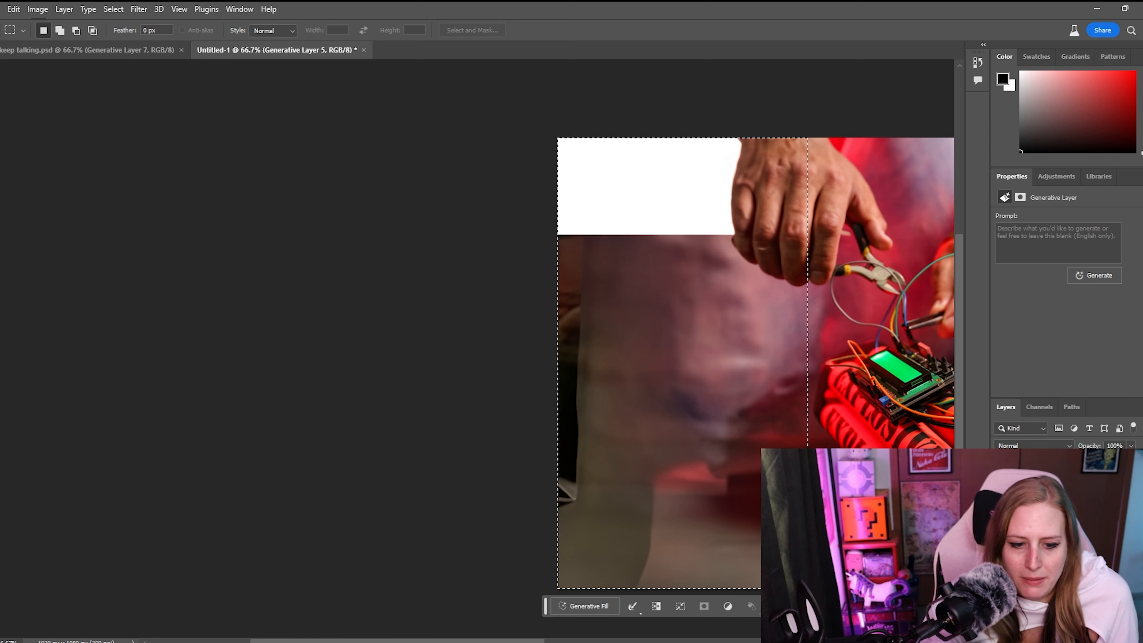
left_click_drag(329, 640, 487, 641)
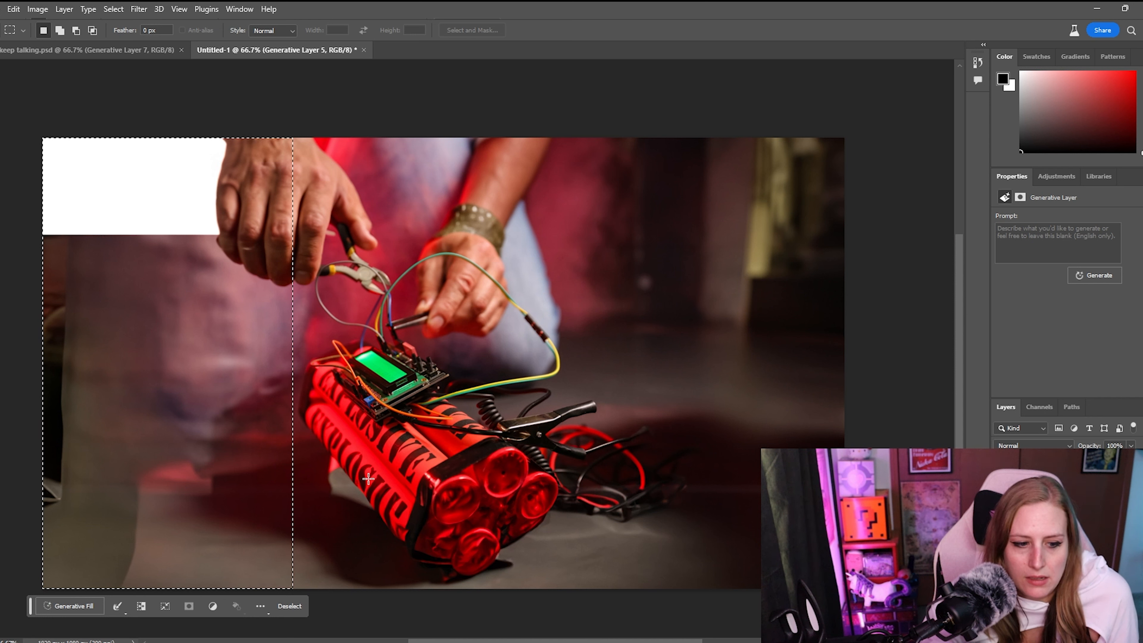
left_click(69, 606)
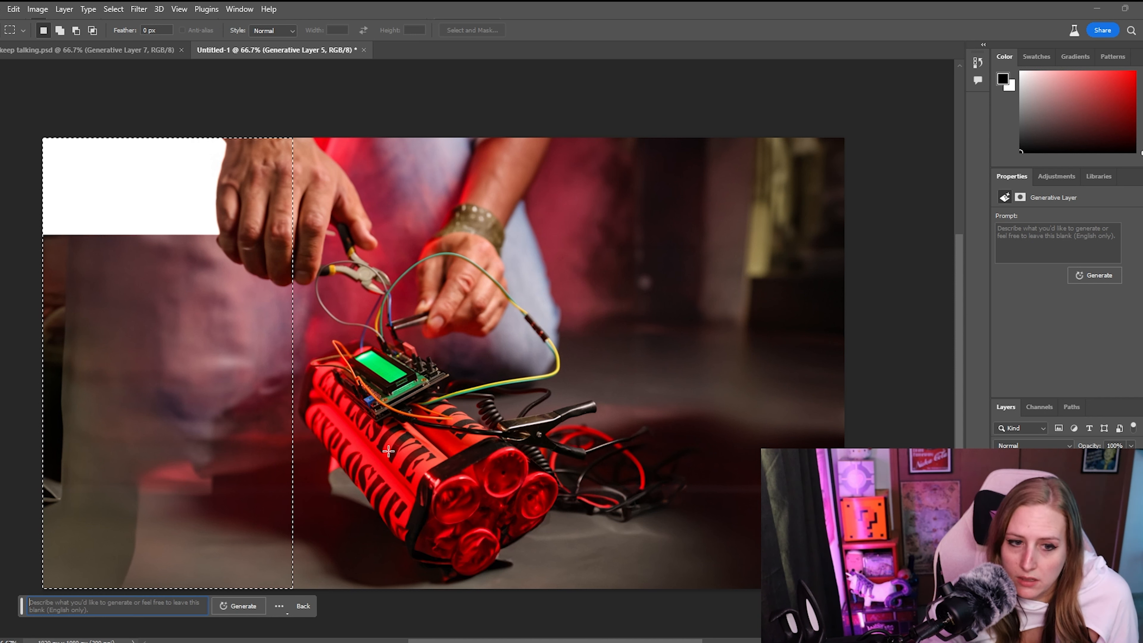
left_click(1080, 276)
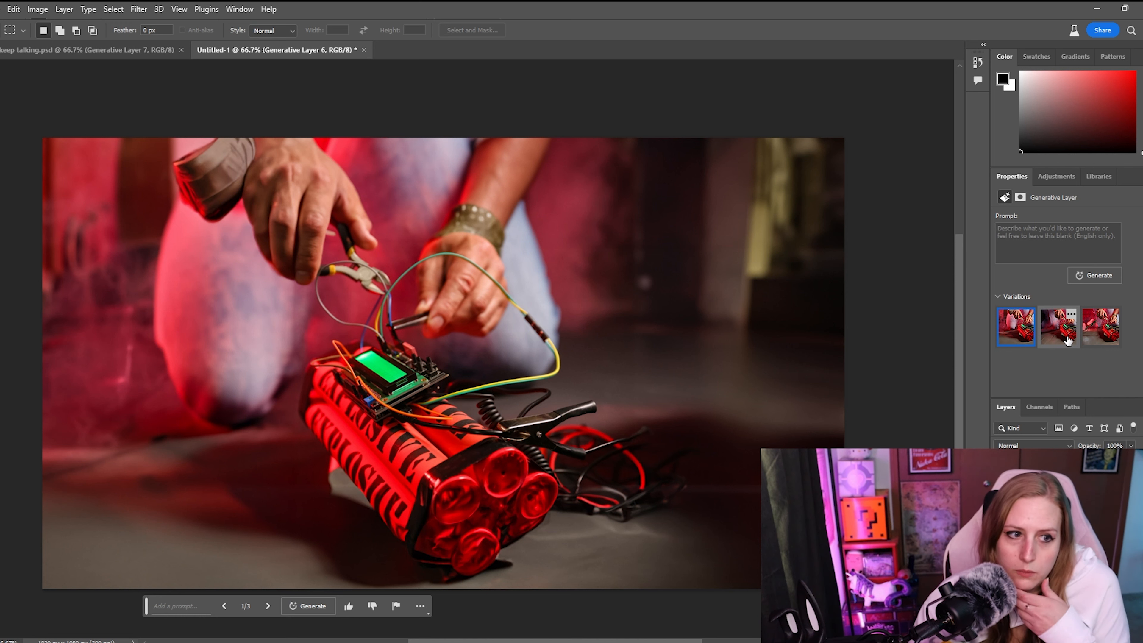
Compare the variations of the full-height left-side fill, choose the third one, and view the image in full-screen mode.
left_click(1065, 344)
left_click(1105, 335)
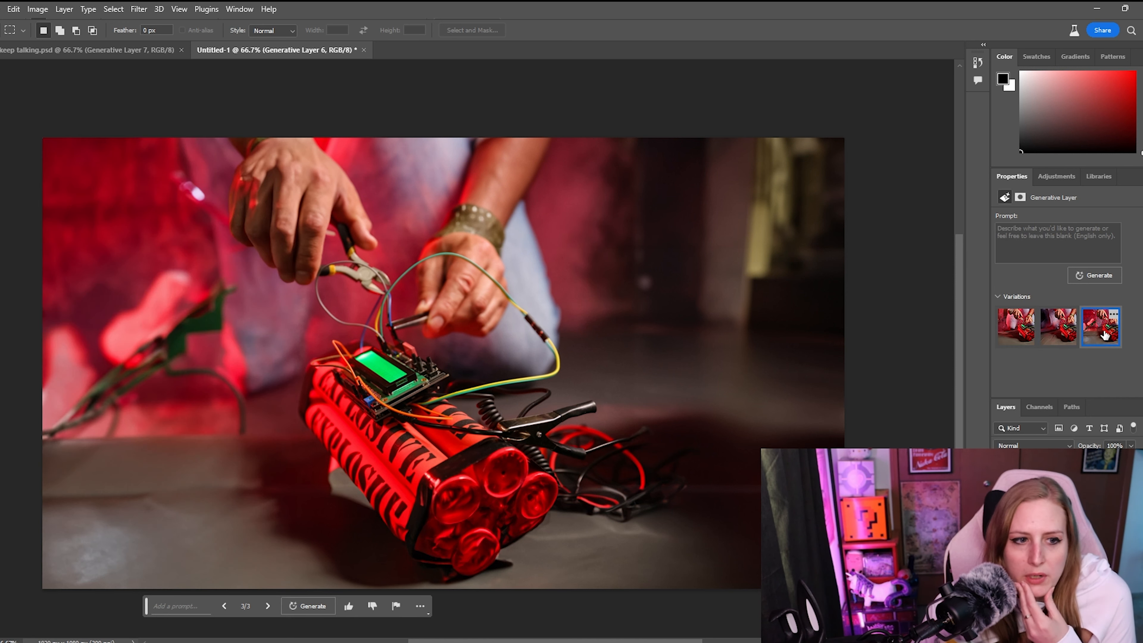
left_click(1024, 333)
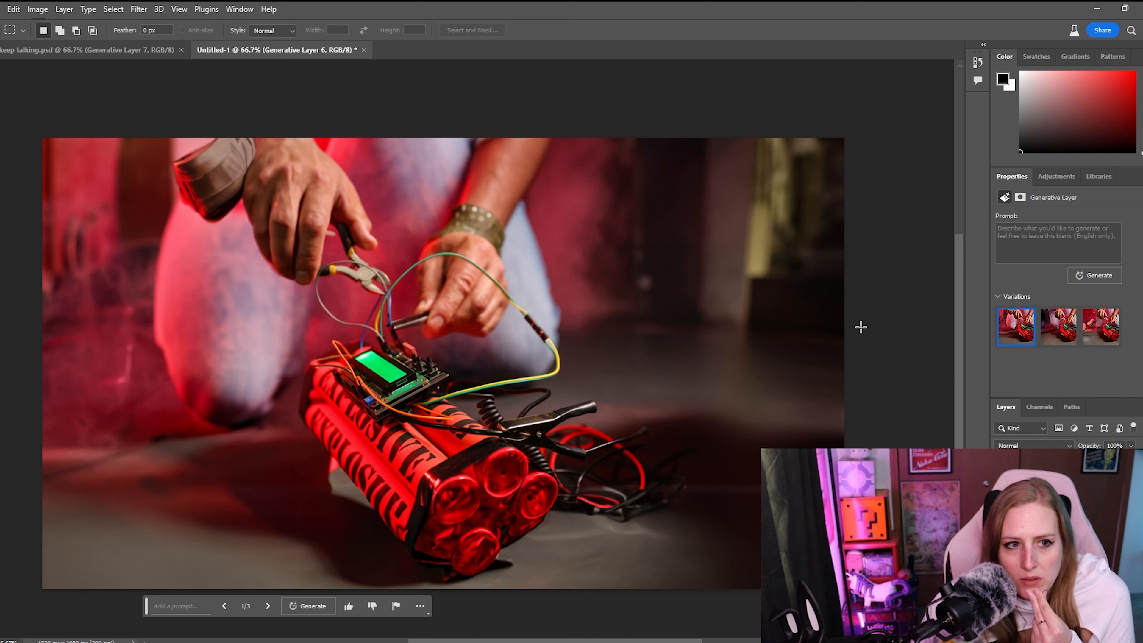
left_click(1058, 328)
left_click(1096, 327)
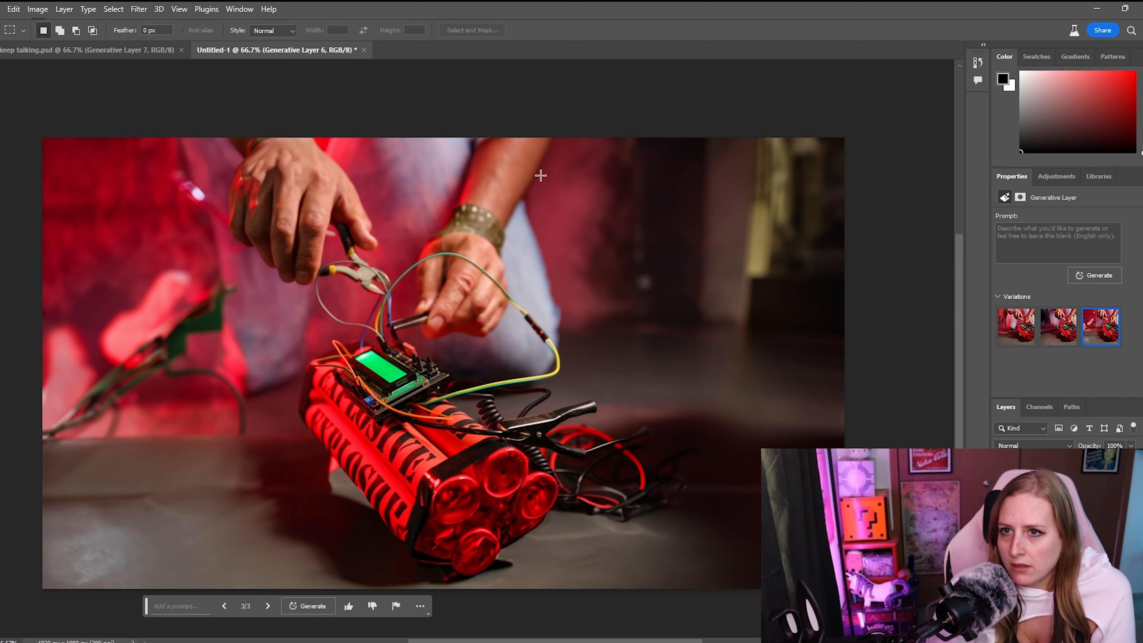
key("f")
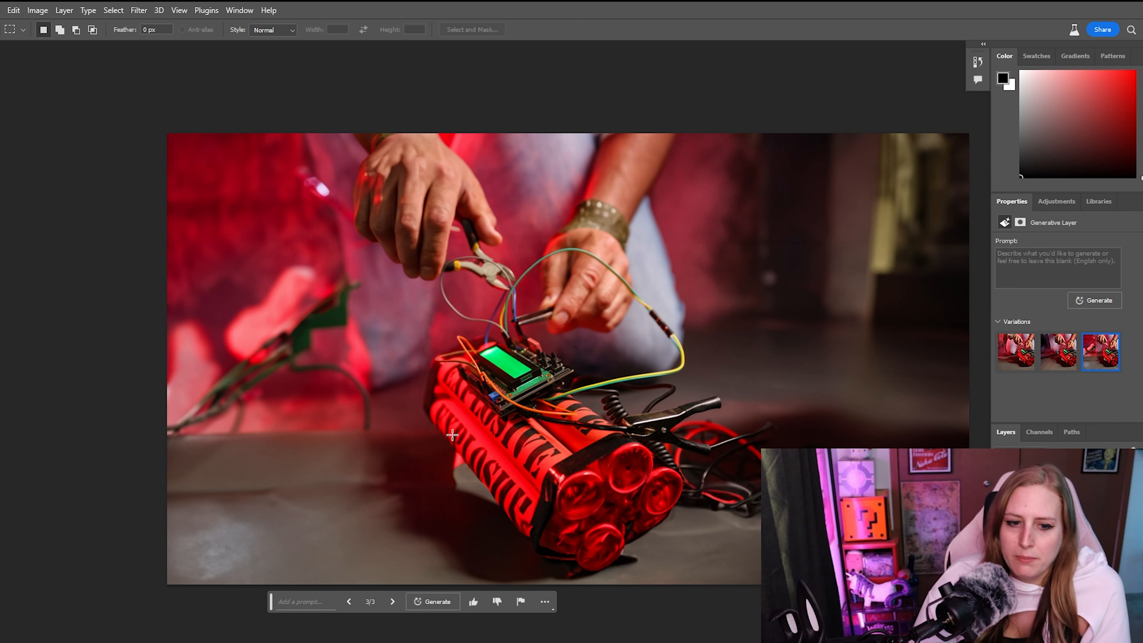
scroll(491, 422, "right", 10)
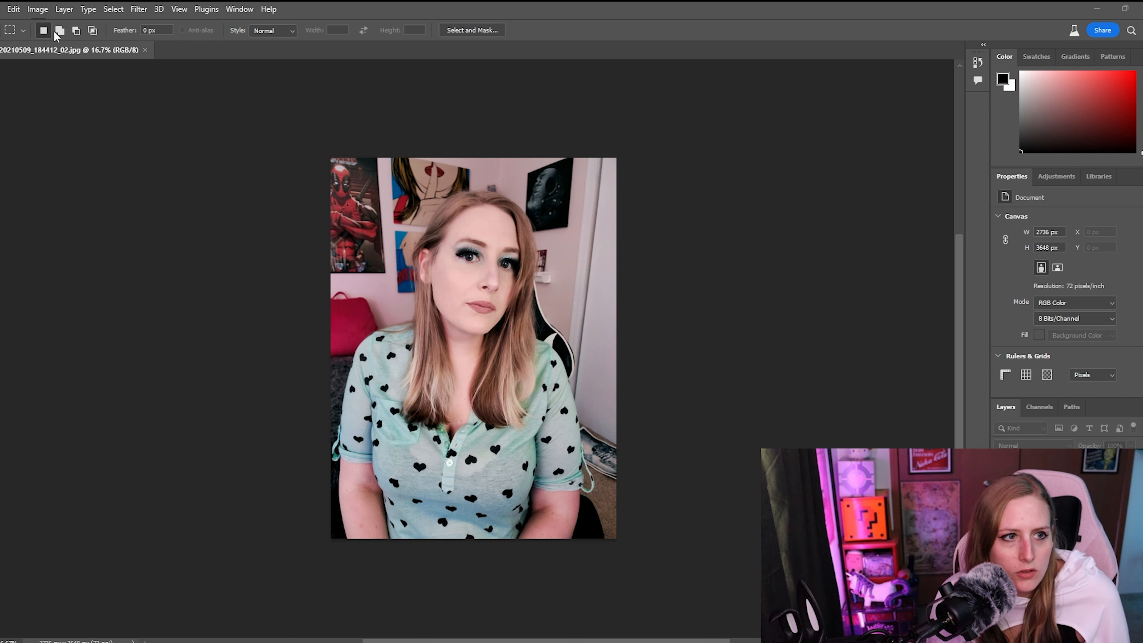
Enlarge the portrait photo's canvas to 3236 × 4148 px and fill the strip above the photo with a generative fill without a prompt.
left_click(42, 11)
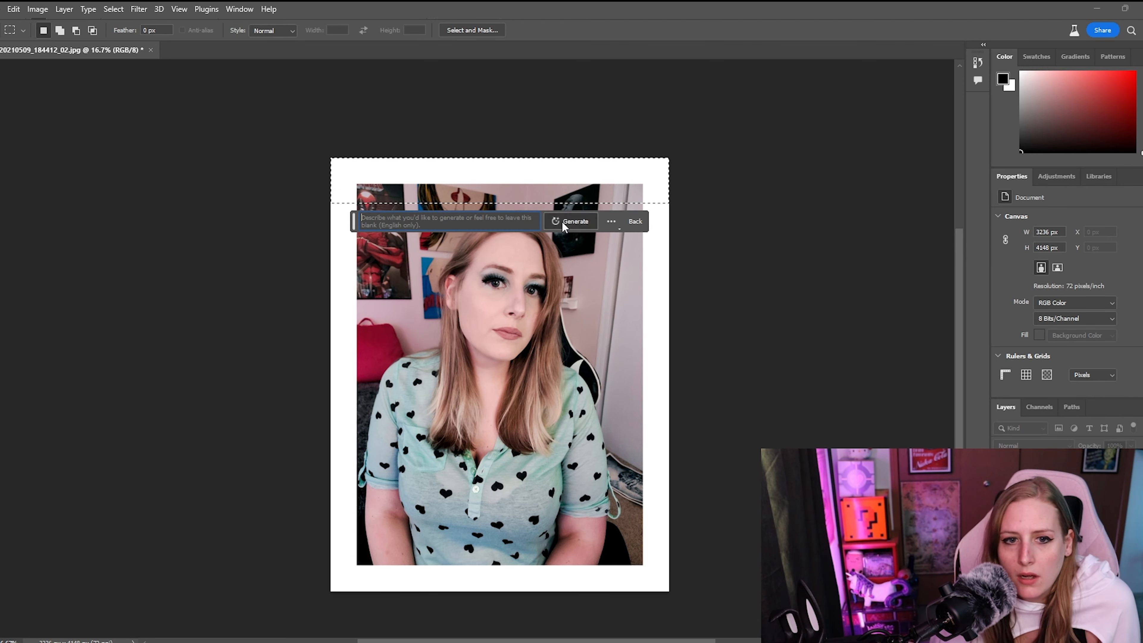
left_click(564, 223)
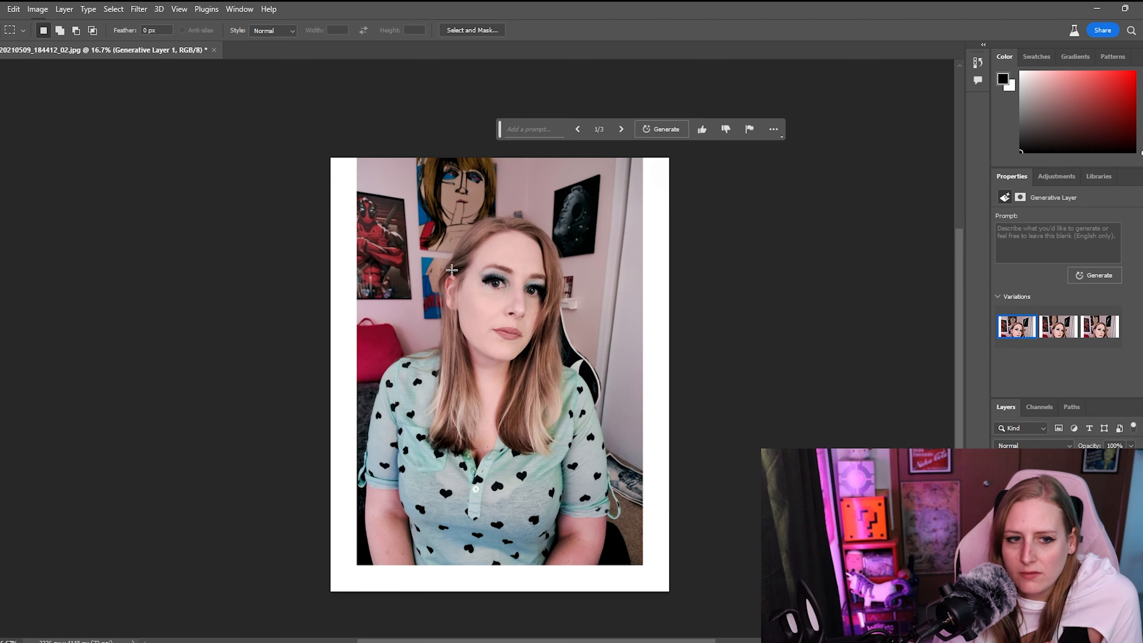
Fill the blank strip along the portrait's right edge with a generative fill without a prompt, using the first variation.
mouse_move(614, 155)
left_mouse_down()
mouse_move(671, 488)
mouse_move(671, 592)
left_mouse_up()
left_click(538, 608)
left_click(695, 608)
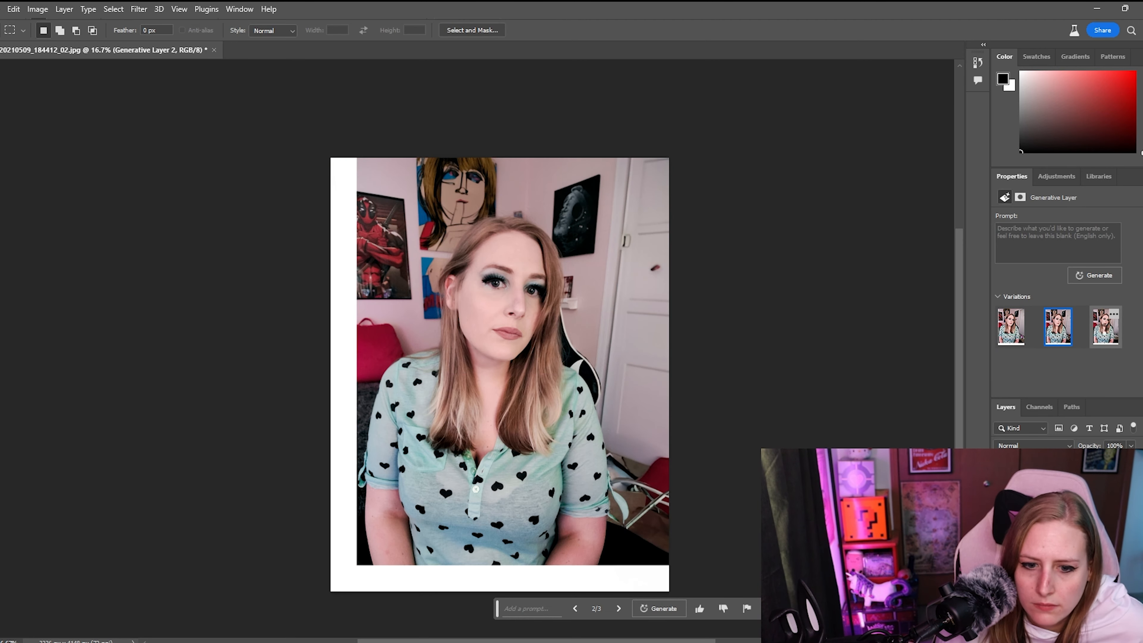
left_click(1106, 325)
left_click(1058, 328)
left_click(1011, 328)
Fill the blank strip beneath the portrait, using the second variation, and the strip along its left edge with generative fills without a prompt.
left_click_drag(320, 558, 673, 597)
left_click(404, 609)
left_click(574, 608)
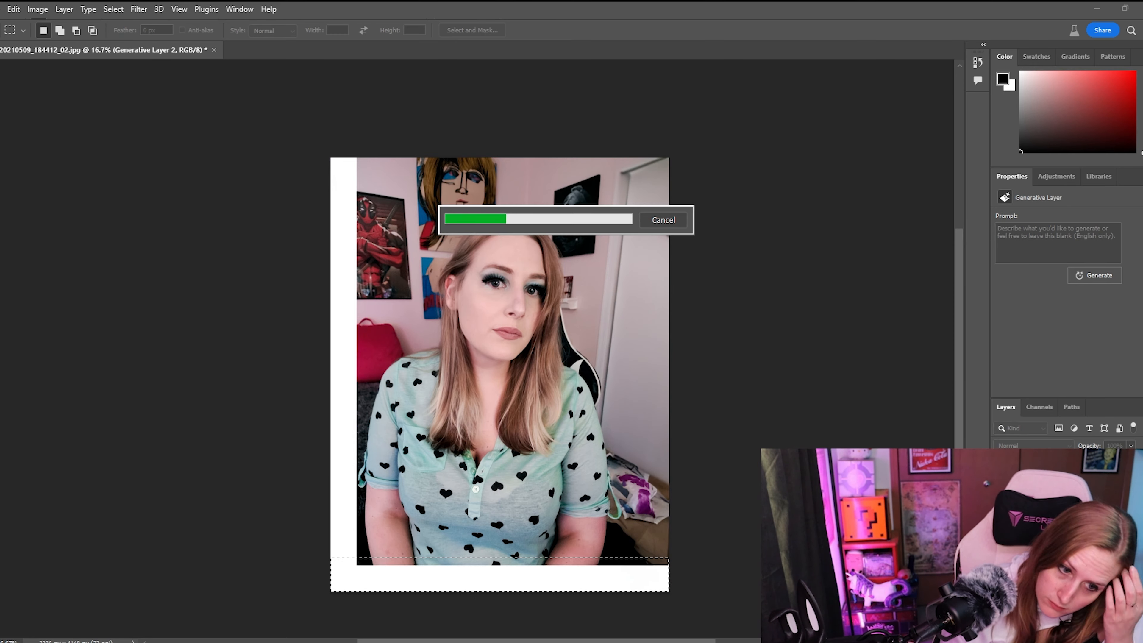
left_click(1057, 328)
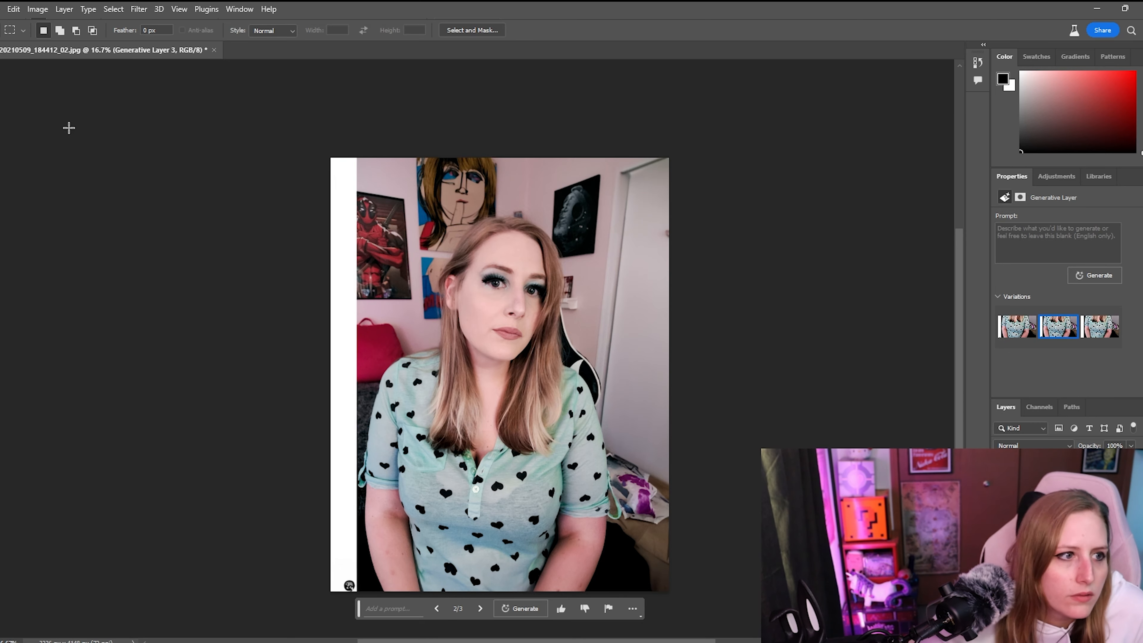
left_click_drag(69, 128, 359, 599)
left_click(425, 605)
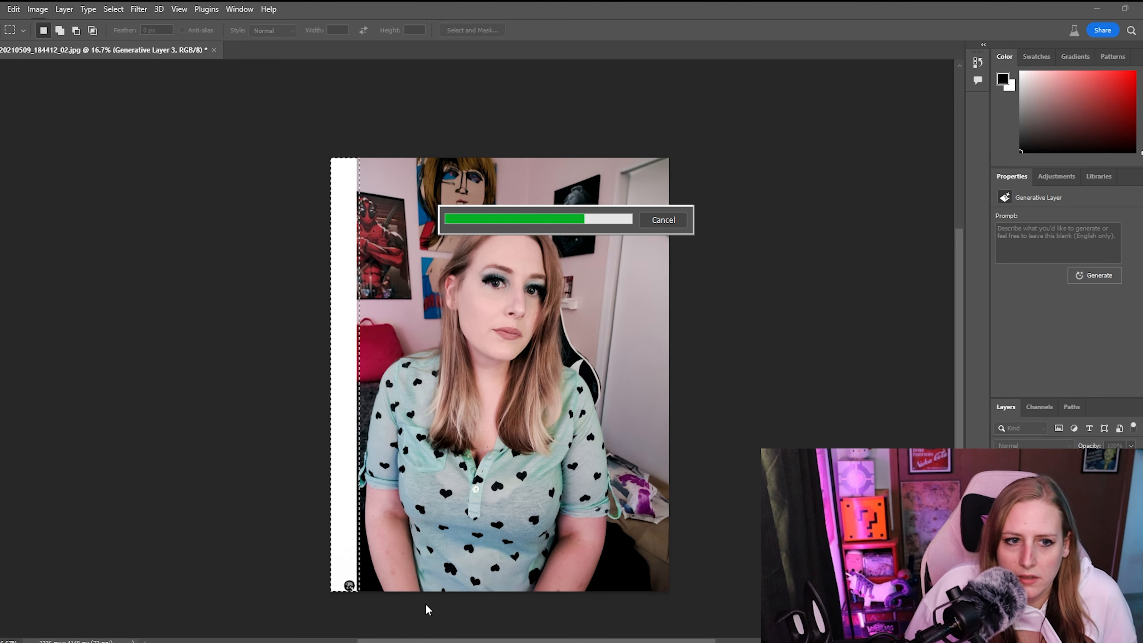
Lasso the heart-patterned shirt and try replacing it with a generative fill prompted "fun shirt".
key("l")
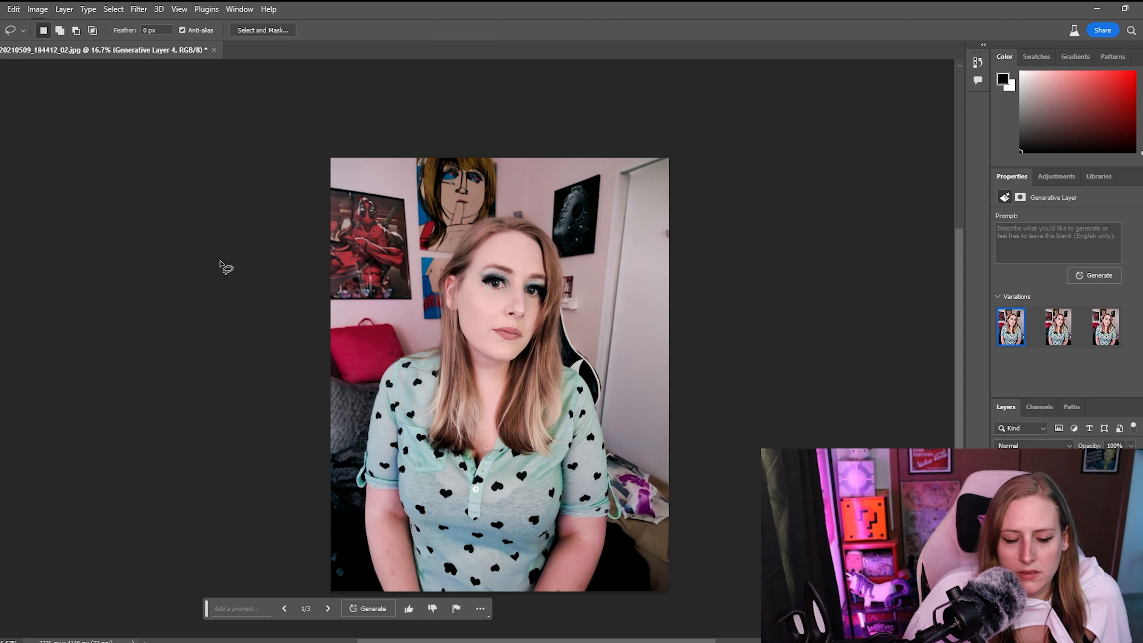
mouse_move(441, 346)
left_mouse_down()
mouse_move(400, 350)
mouse_move(385, 364)
mouse_move(353, 454)
mouse_move(365, 496)
mouse_move(397, 499)
mouse_move(419, 589)
mouse_move(517, 598)
mouse_move(590, 520)
mouse_move(622, 515)
mouse_move(614, 479)
left_mouse_up()
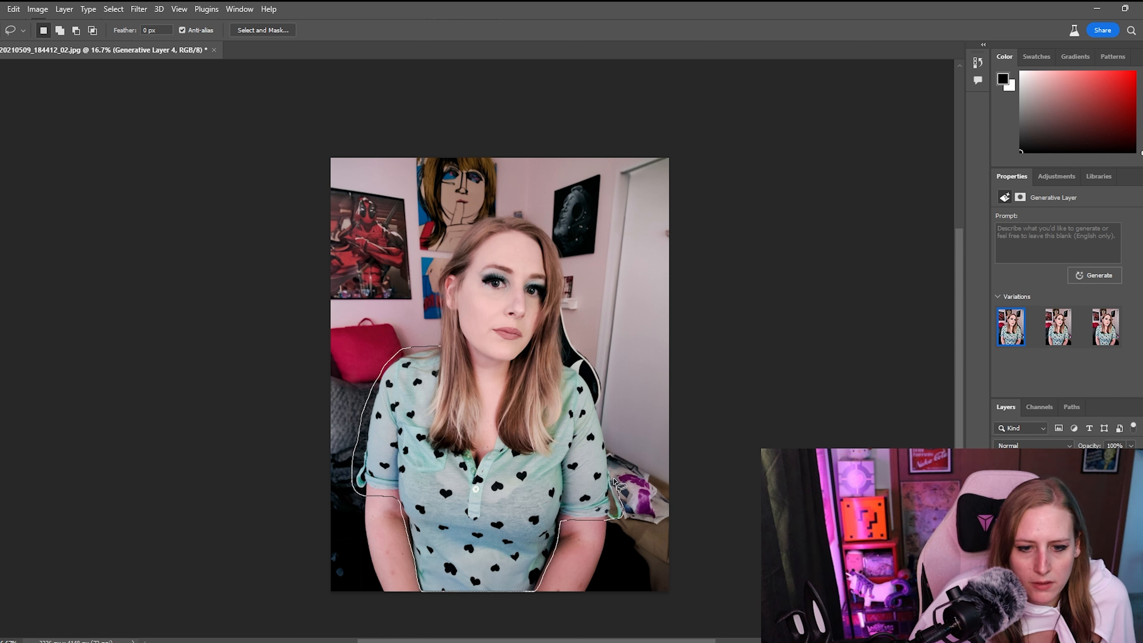
left_click_drag(615, 480, 608, 460)
left_click(1016, 244)
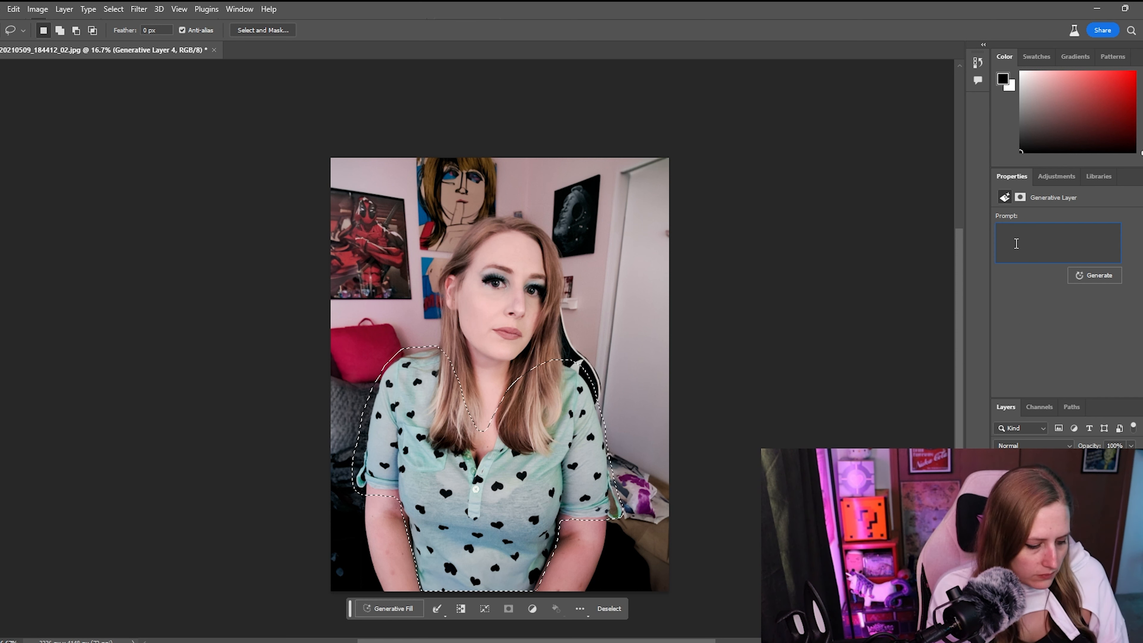
type("fun shirt")
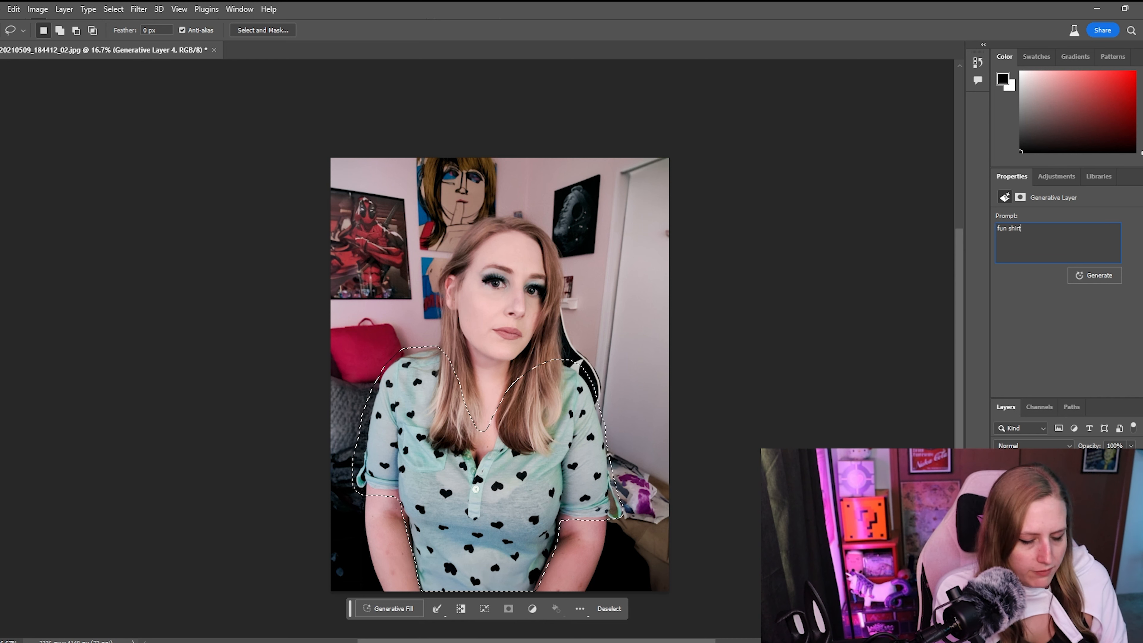
left_click(1095, 275)
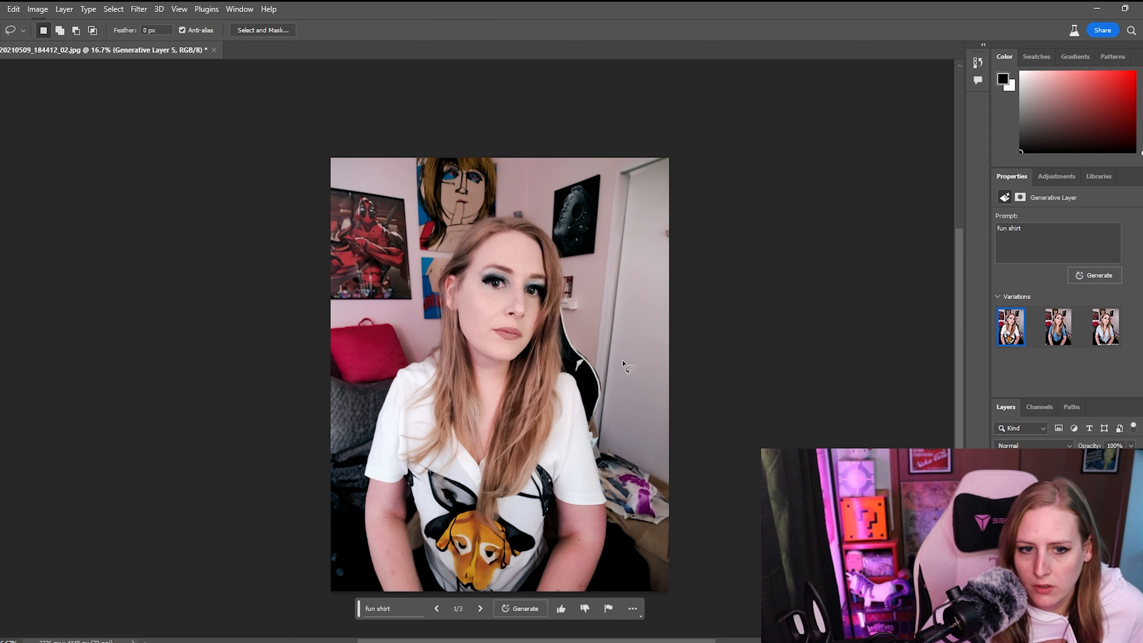
View the second and third "fun shirt" variations, and delete that generative layer.
left_click(1057, 334)
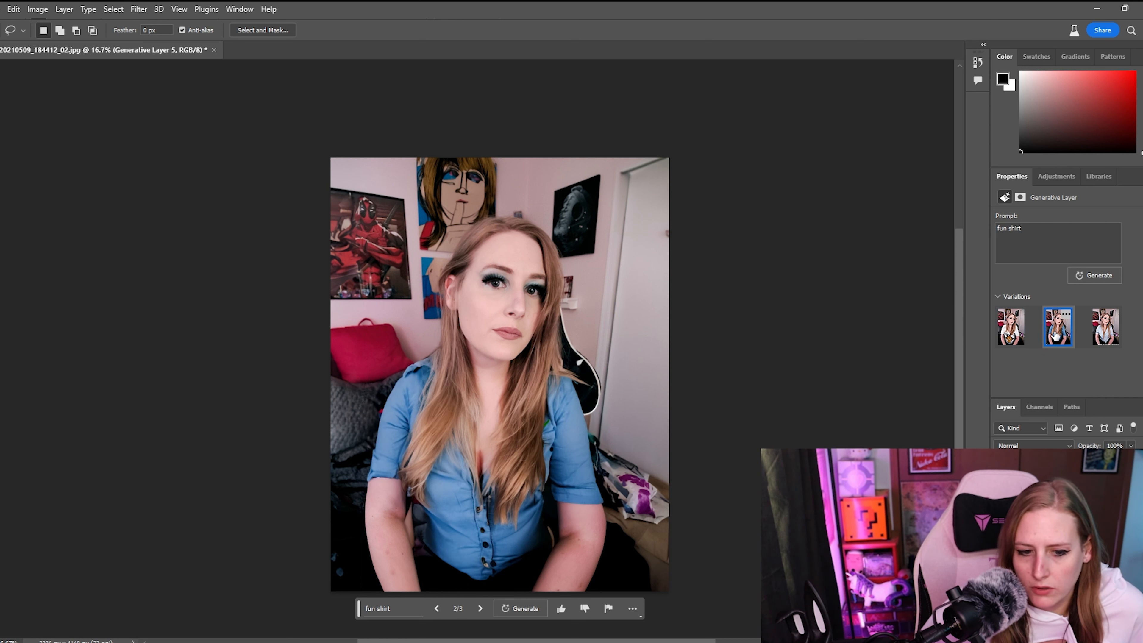
left_click(1099, 332)
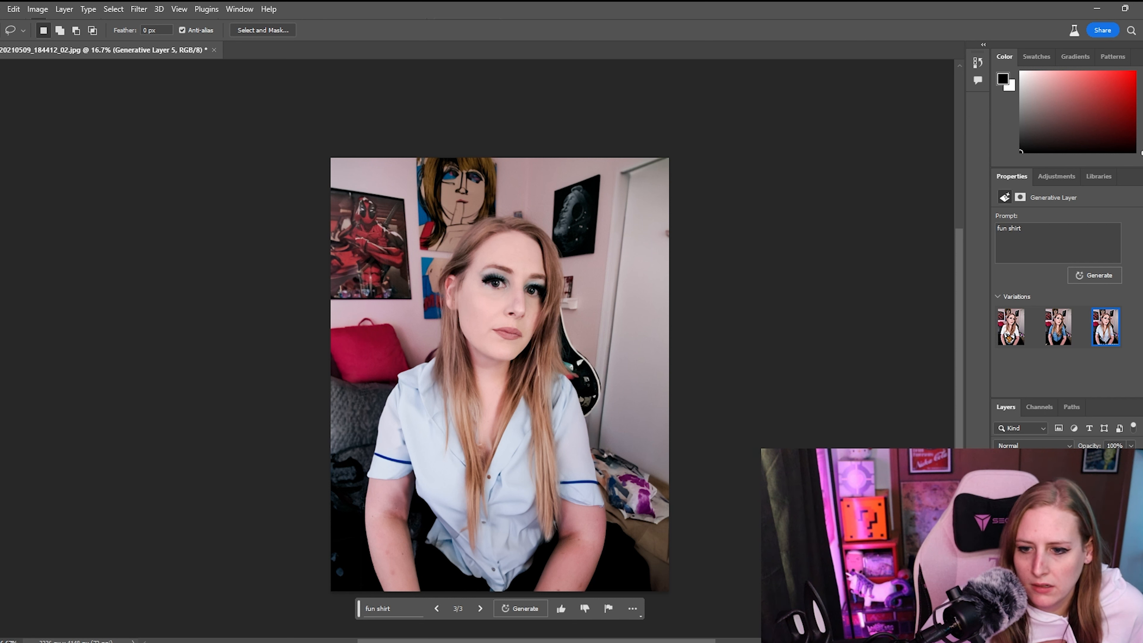
key("Delete")
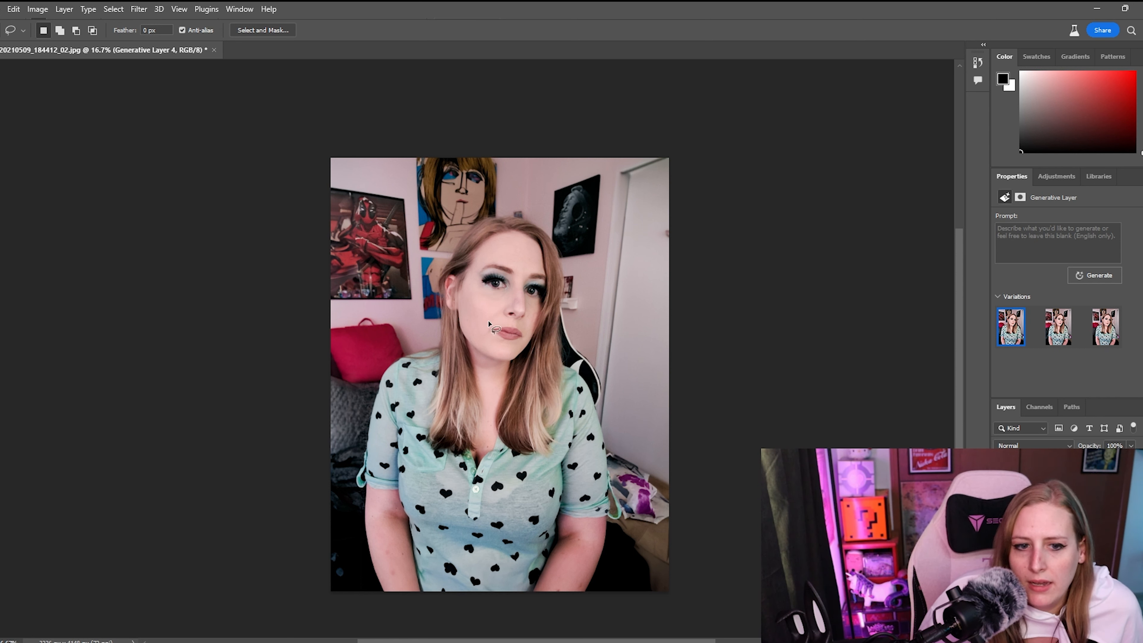
Lasso the mouth and replace it with a generative fill prompted "shocked mouth".
mouse_move(484, 323)
left_mouse_down()
mouse_move(524, 326)
mouse_move(527, 343)
mouse_move(486, 335)
left_mouse_up()
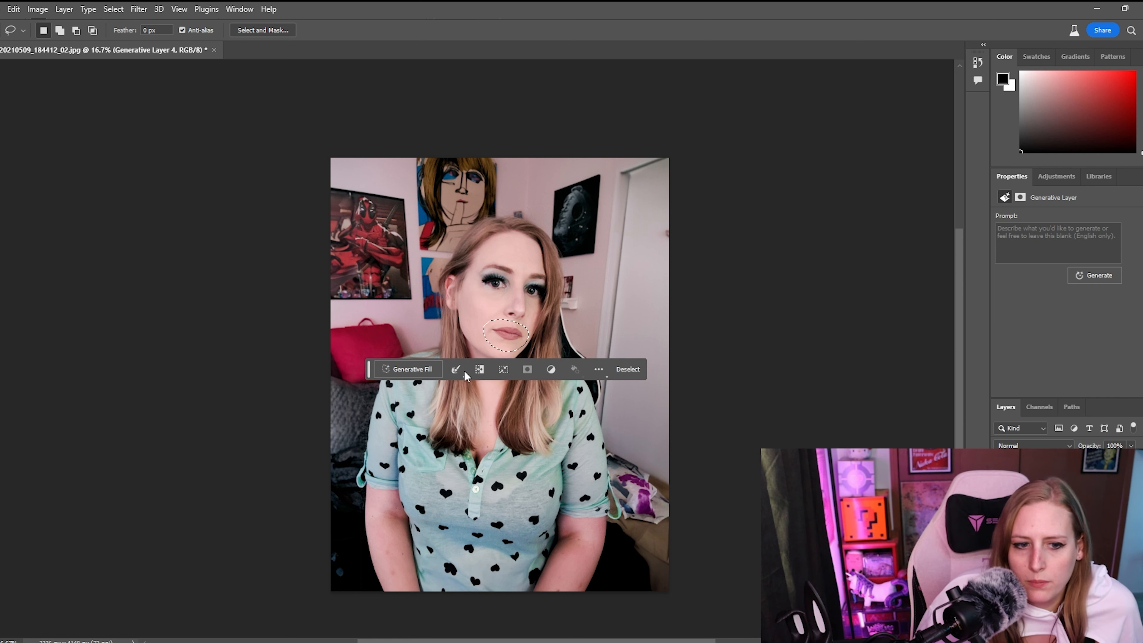
left_click(1015, 240)
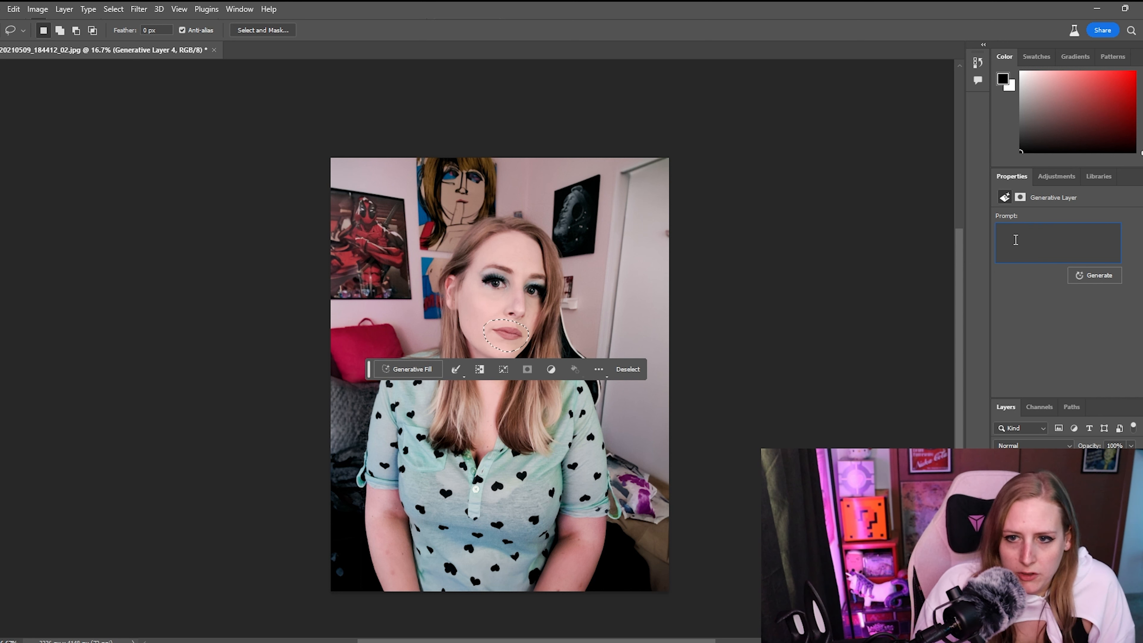
type("shocked mouth")
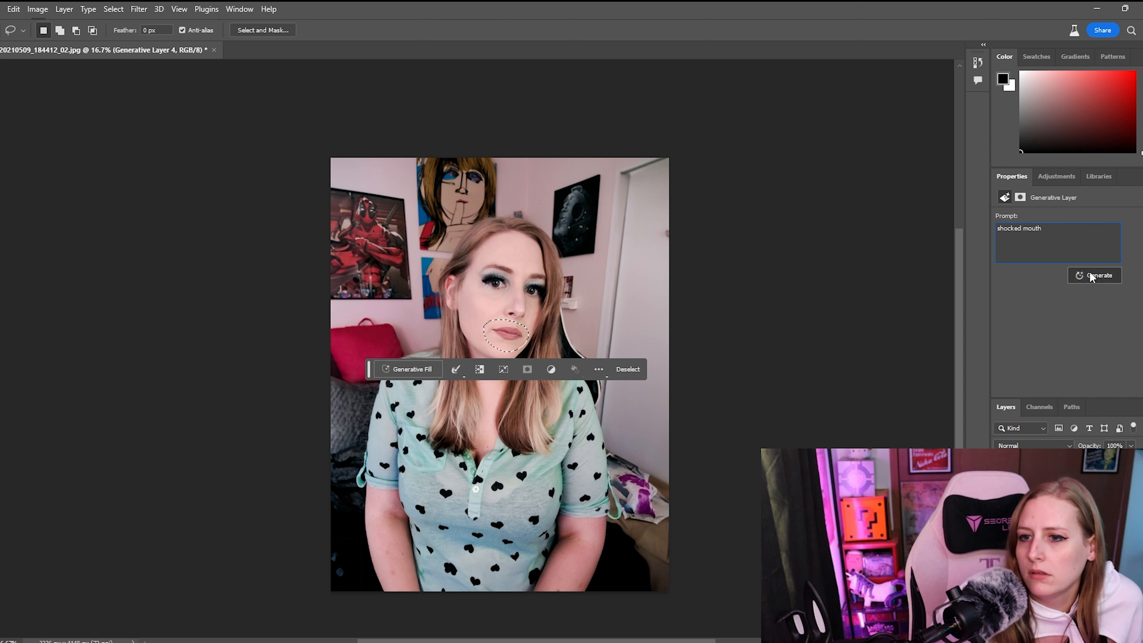
left_click(1094, 275)
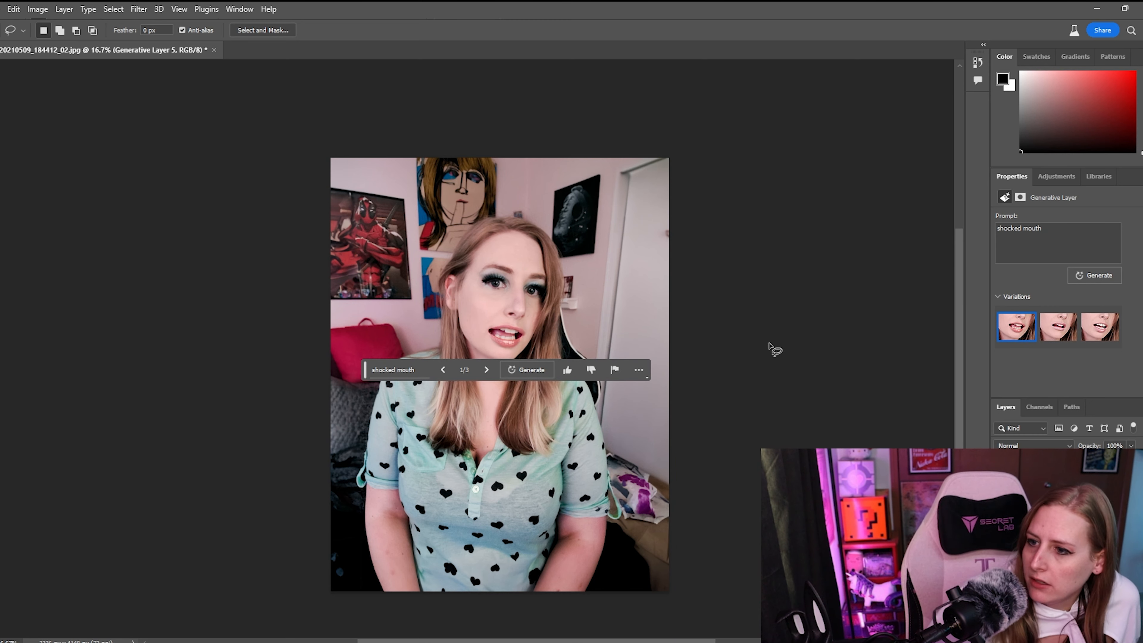
Move the floating task bar off the portrait, compare the "shocked mouth" variations, and choose the second one.
left_click_drag(363, 373, 36, 296)
left_click(1066, 339)
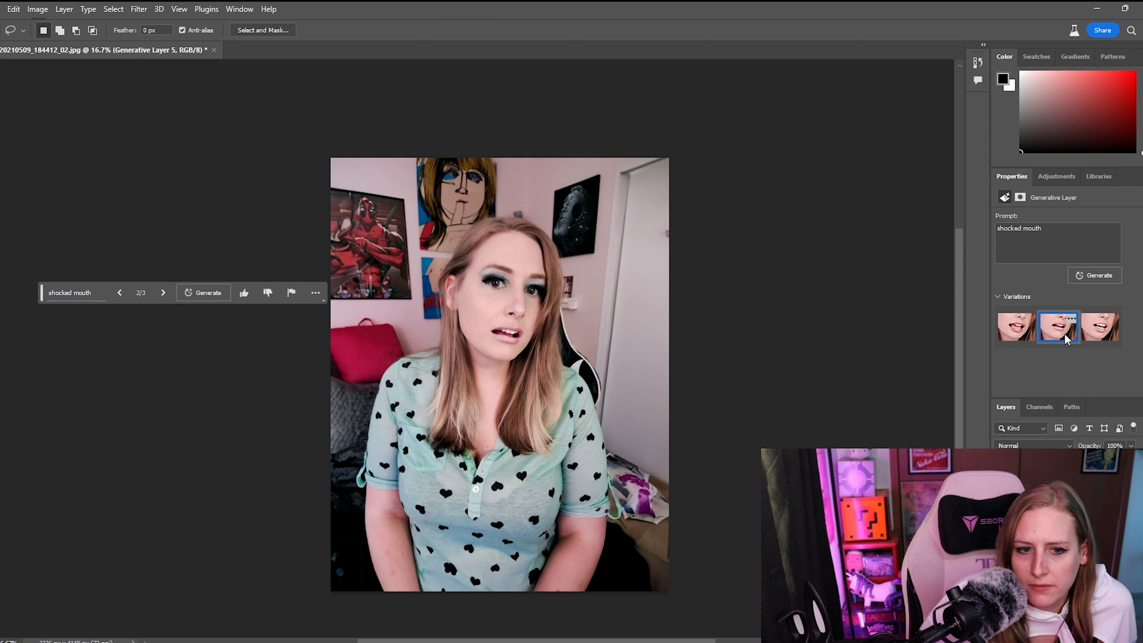
left_click(1108, 339)
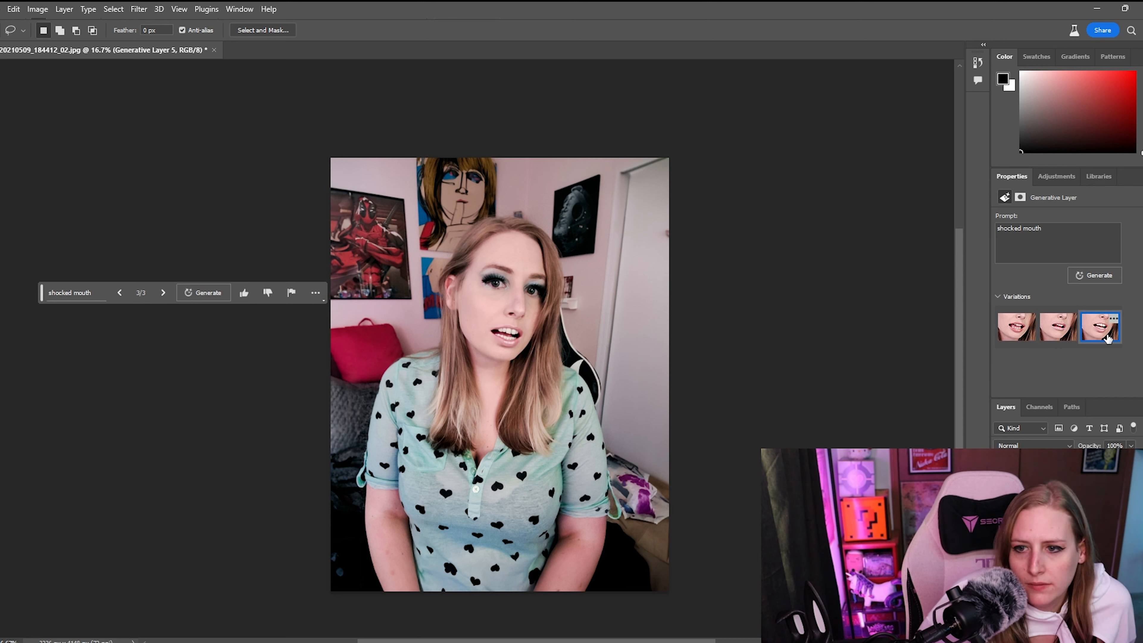
left_click(1052, 332)
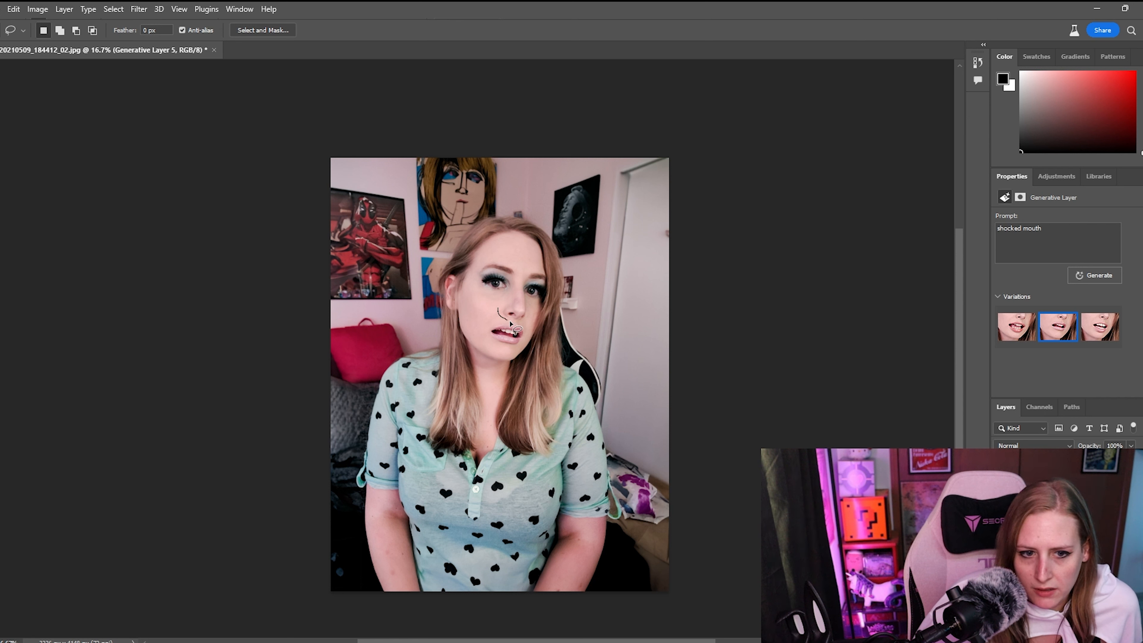
Lasso the nose and replace it with a generative fill prompted "small nose".
left_click_drag(529, 319, 500, 308)
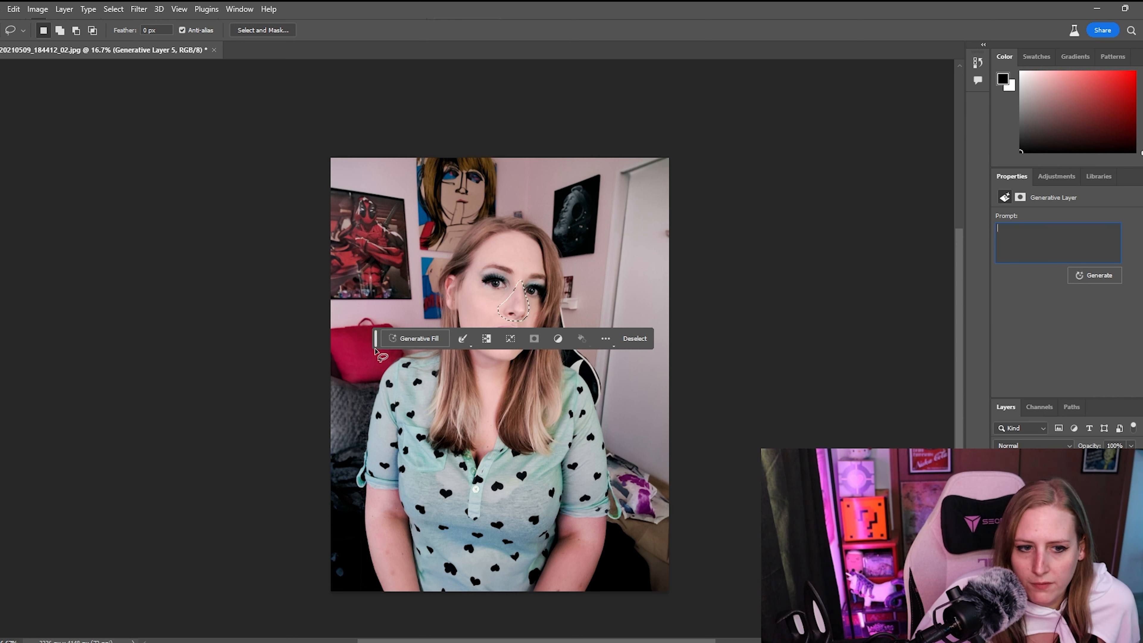
left_click_drag(335, 342, 682, 324)
left_click(1008, 240)
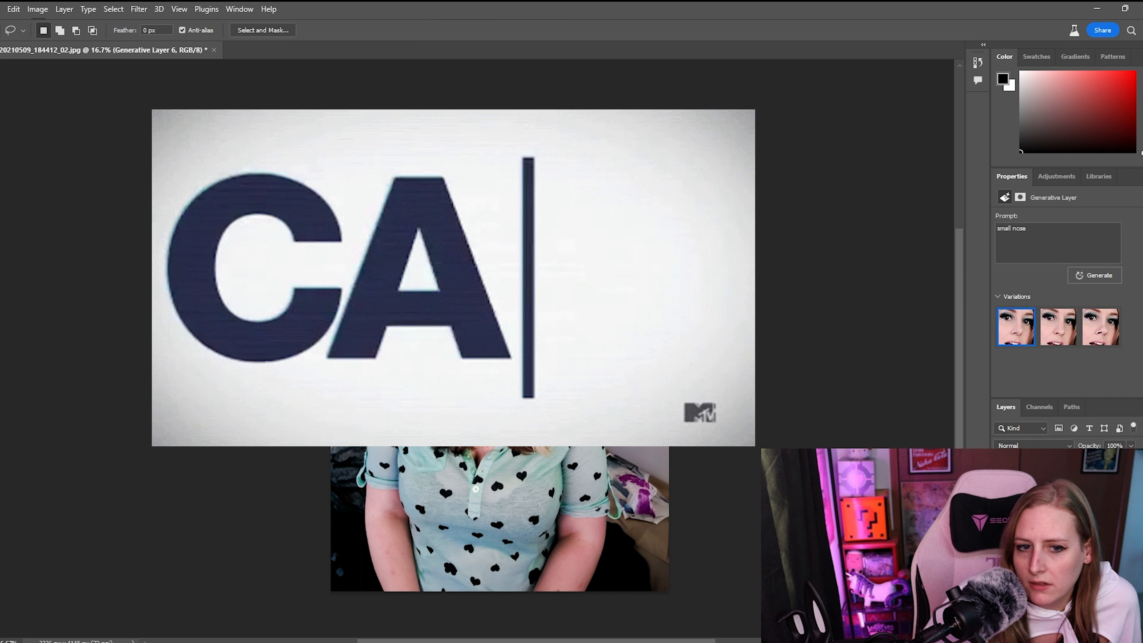
Move the floating task bar off the portrait, compare the first two "small nose" variations, and choose the second one.
left_click_drag(383, 311, 48, 266)
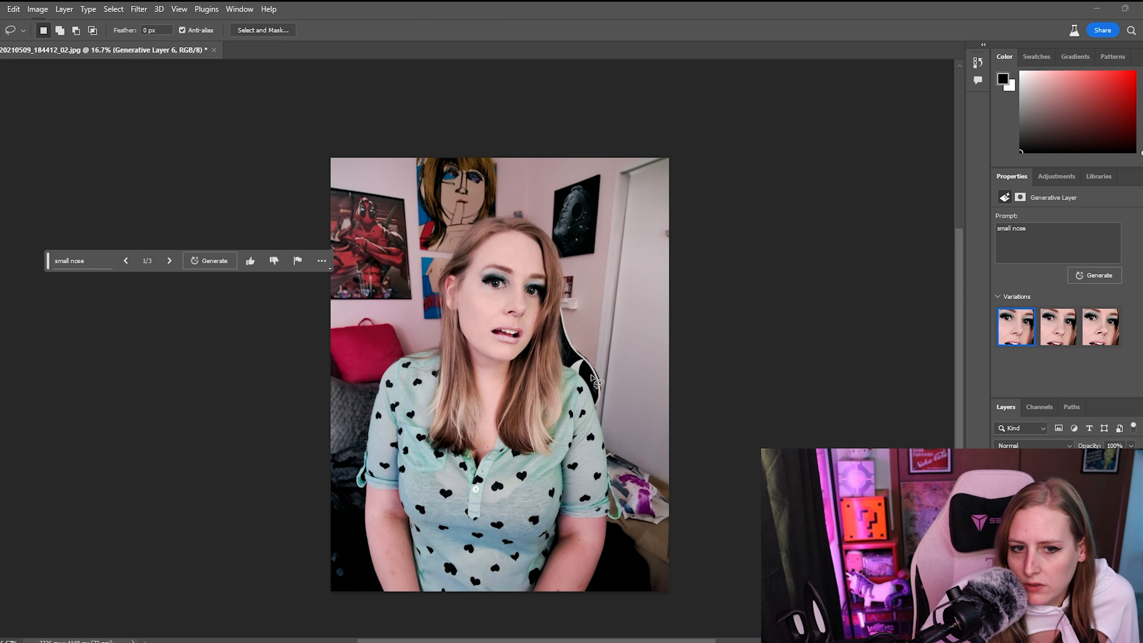
left_click(1057, 337)
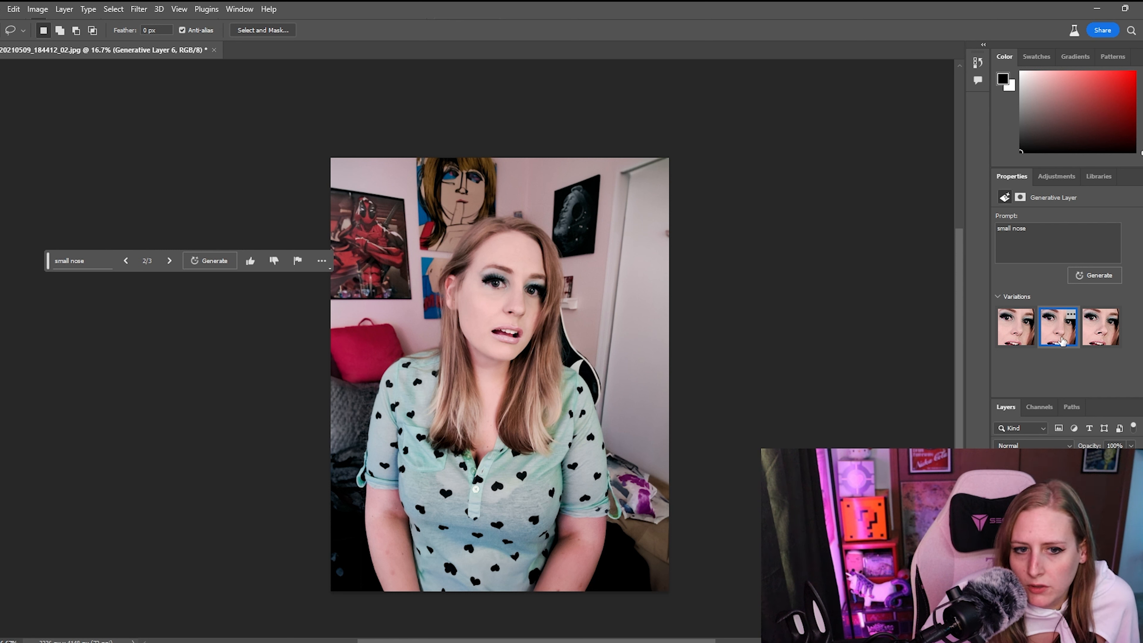
left_click(1017, 336)
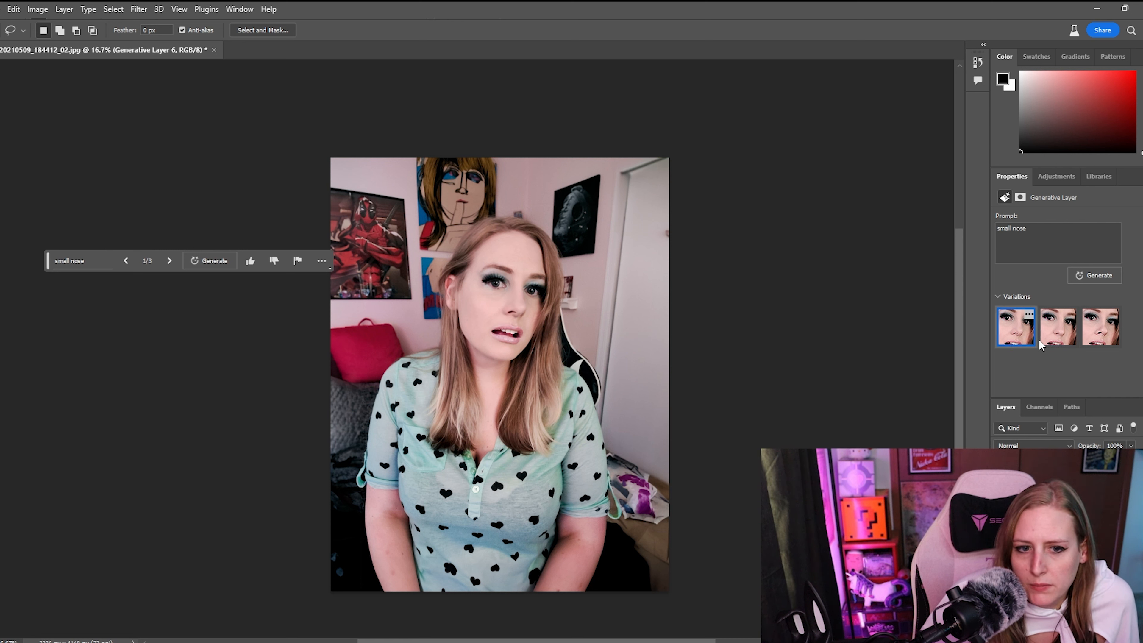
left_click(1058, 337)
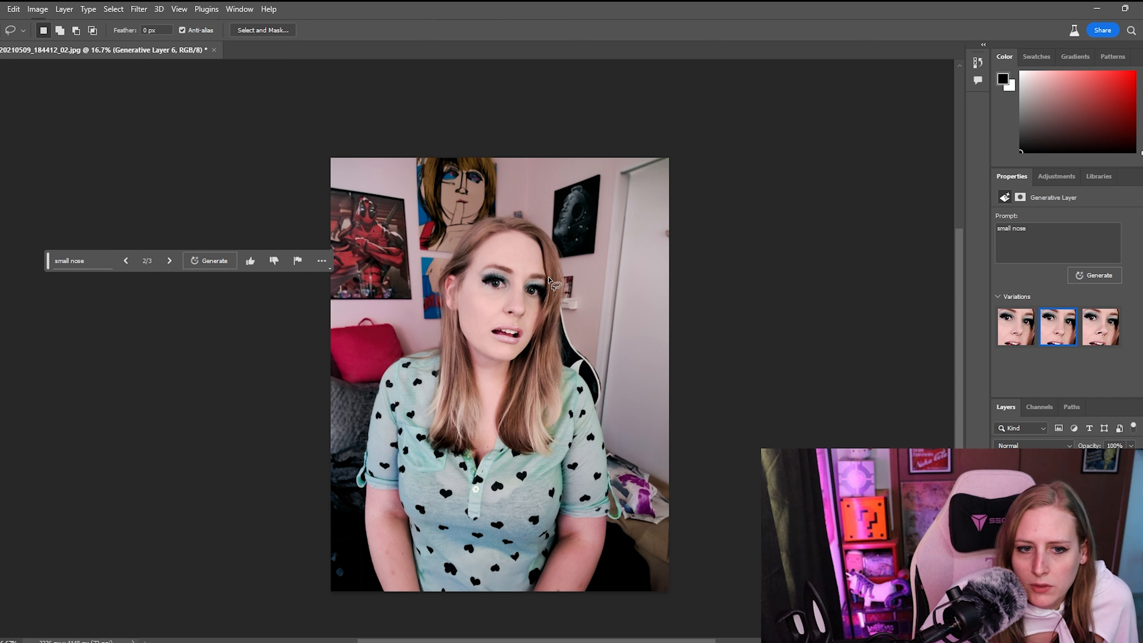
Lasso both eyes and replace them with a generative fill prompted "shocked eyes".
left_click_drag(547, 275, 548, 285)
left_click(1028, 246)
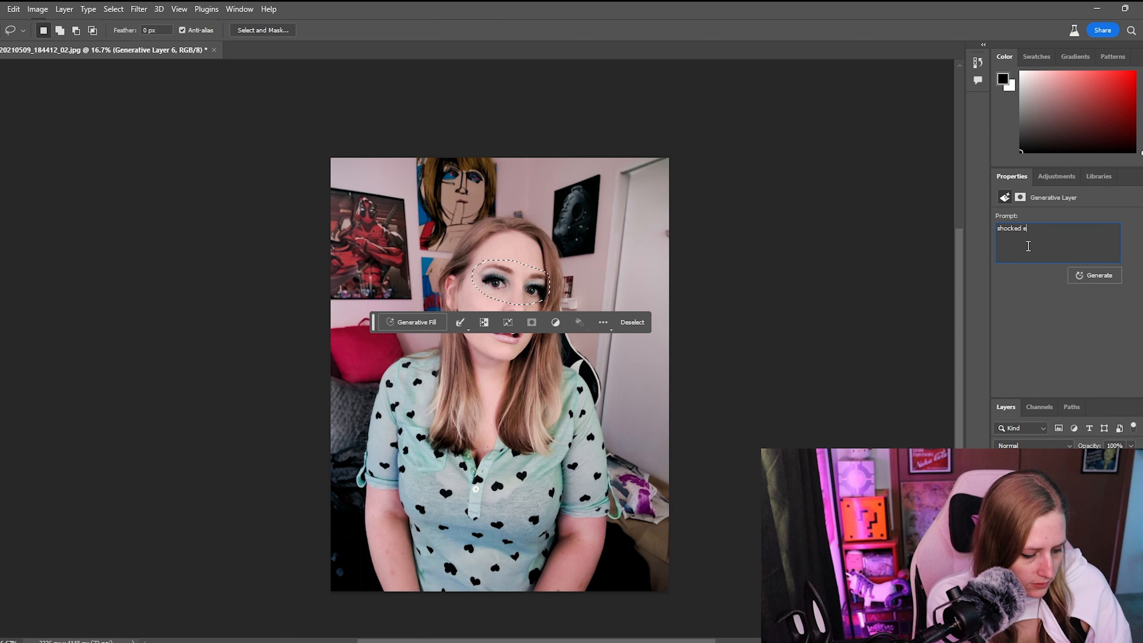
left_click(1096, 275)
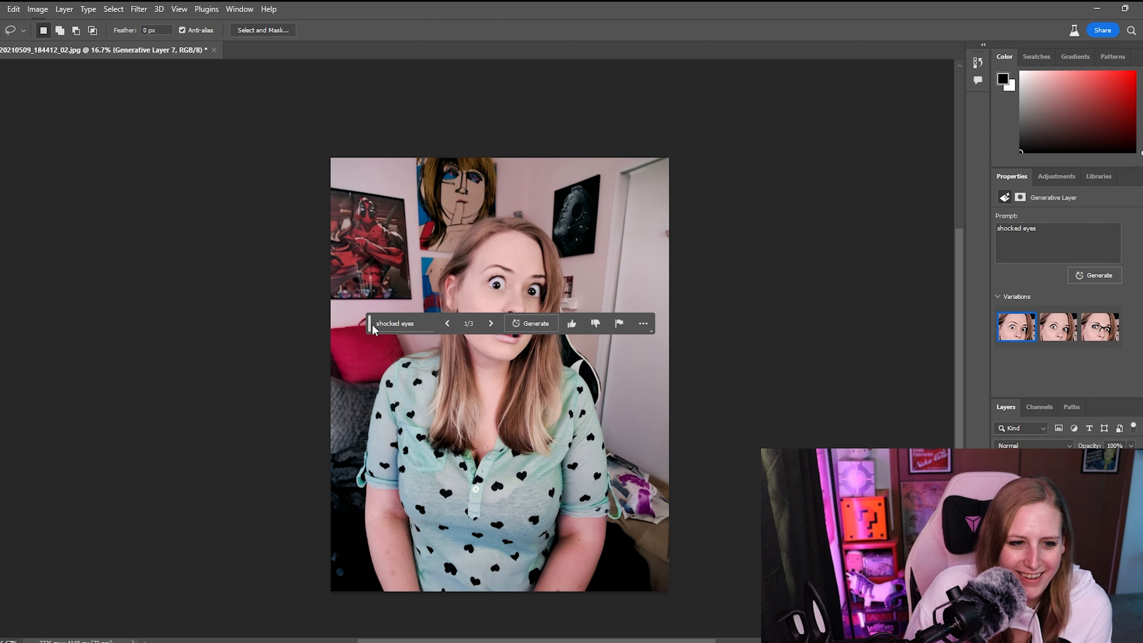
Move the floating task bar clear of the face, compare the "shocked eyes" variations, and choose the second one.
left_click_drag(370, 329, 64, 382)
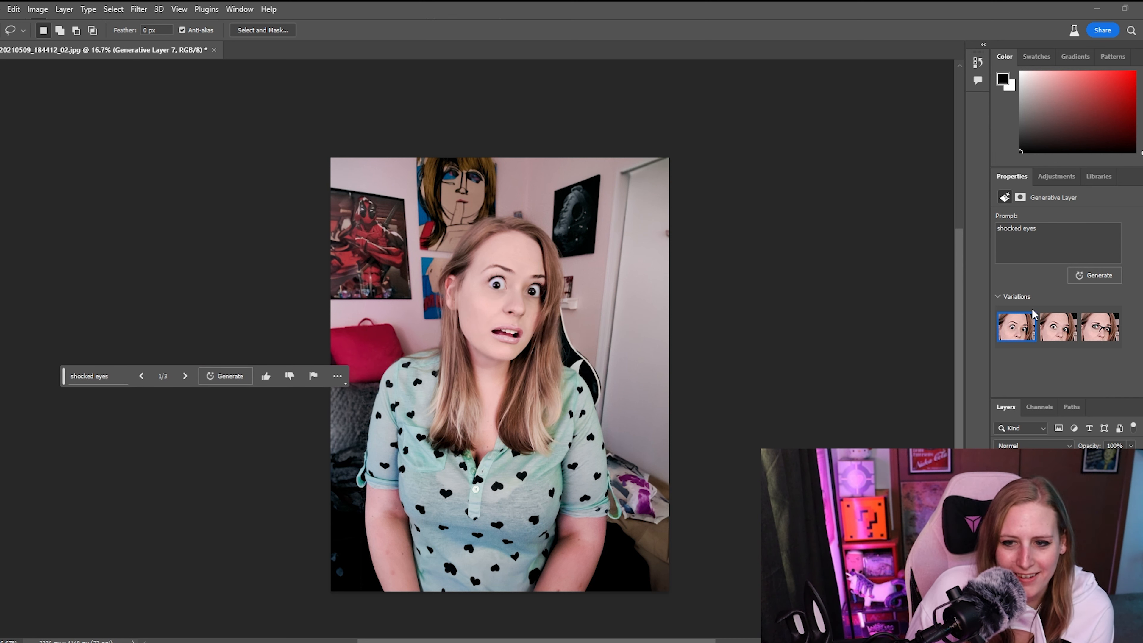
left_click(1058, 333)
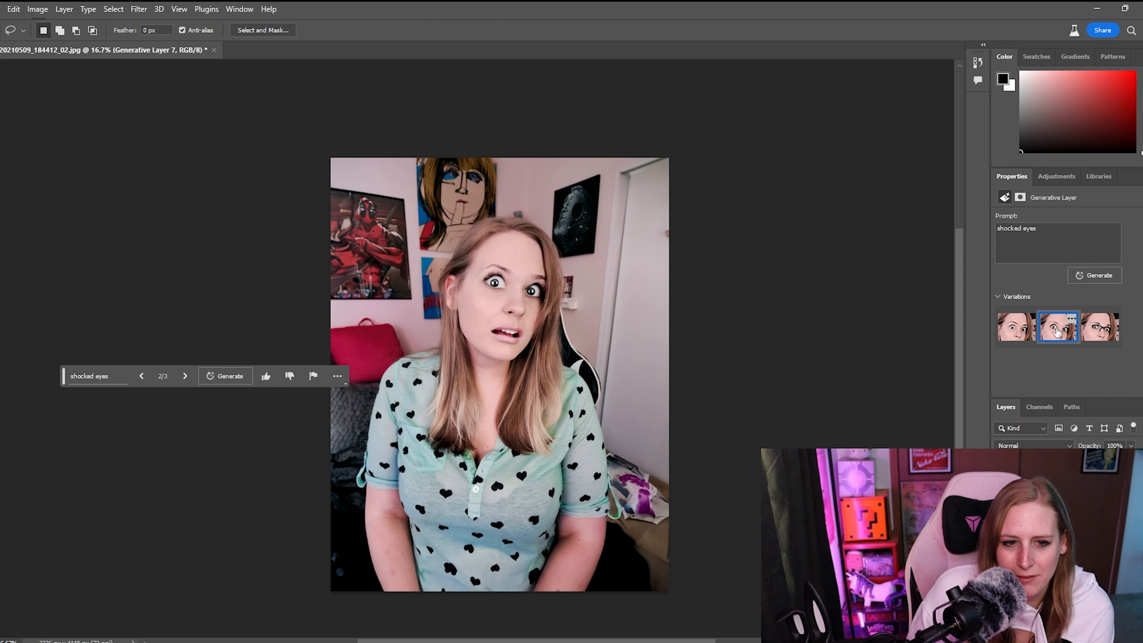
left_click(1103, 336)
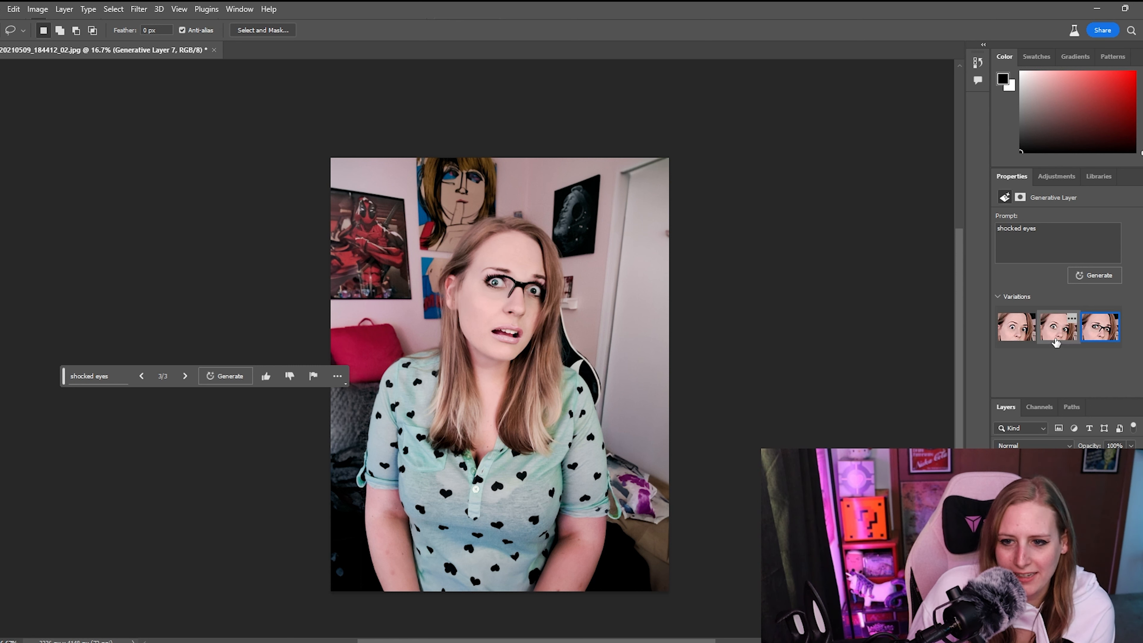
left_click(1058, 328)
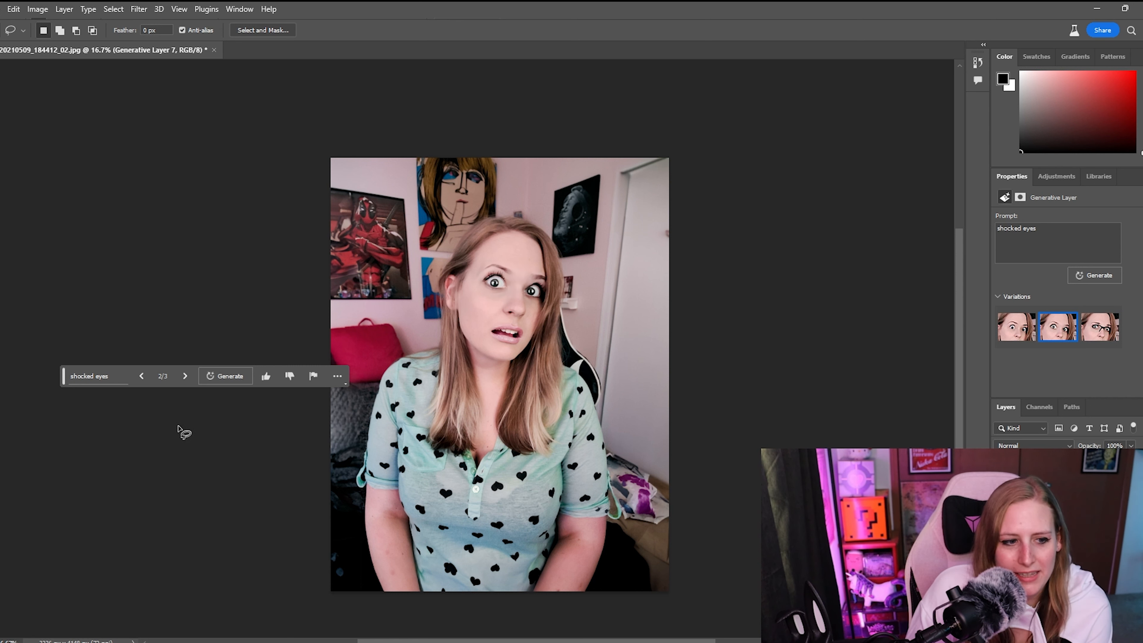
Lasso the hair around the face, try a generative fill prompted "short red hair", and view its second and third variations.
mouse_move(509, 234)
left_mouse_down()
mouse_move(518, 241)
mouse_move(502, 240)
left_mouse_up()
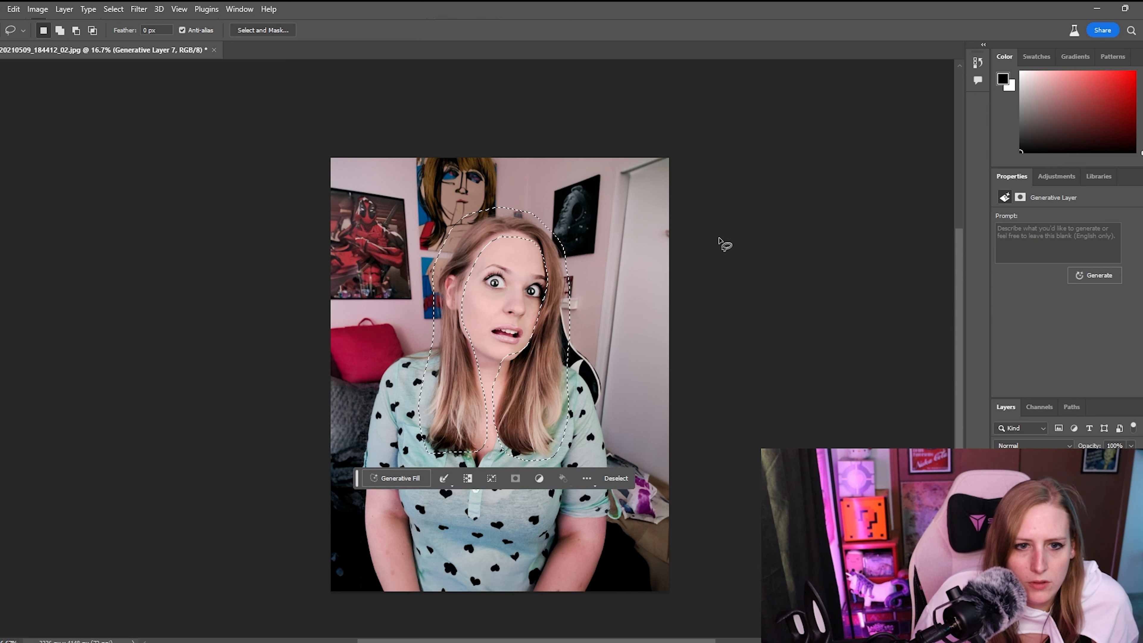
left_click(1031, 243)
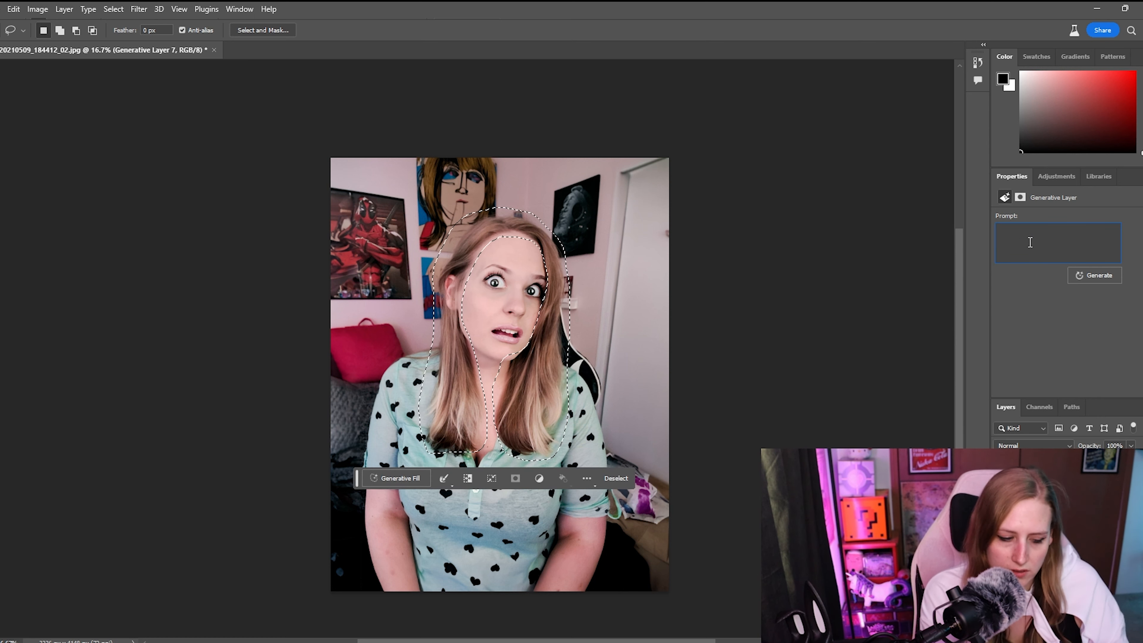
type("short red ")
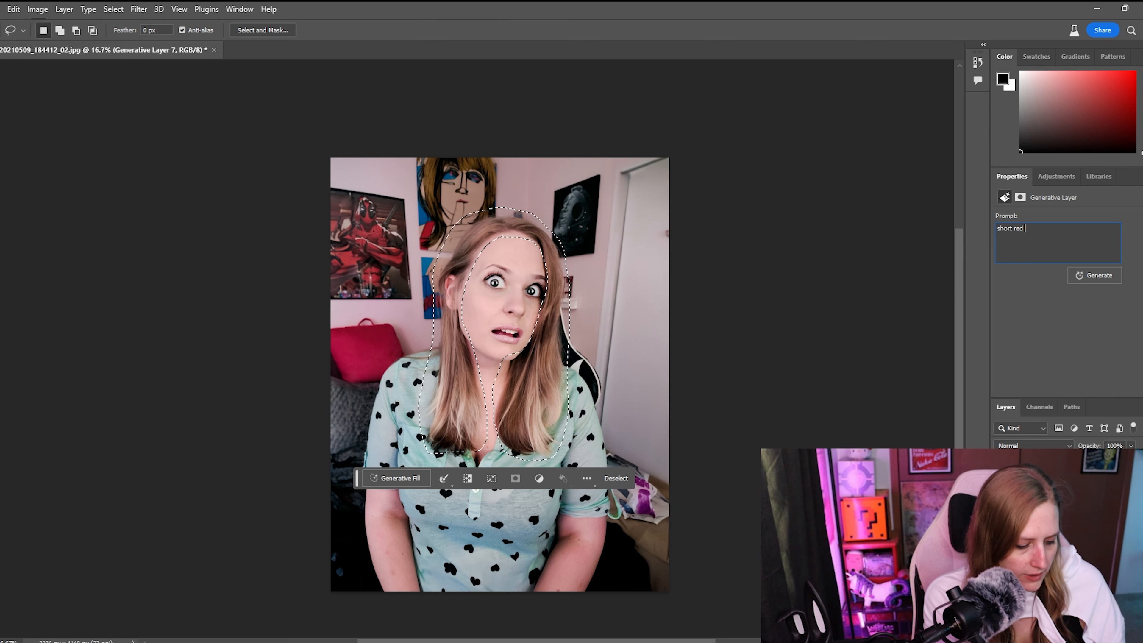
type("hair")
left_click(1085, 274)
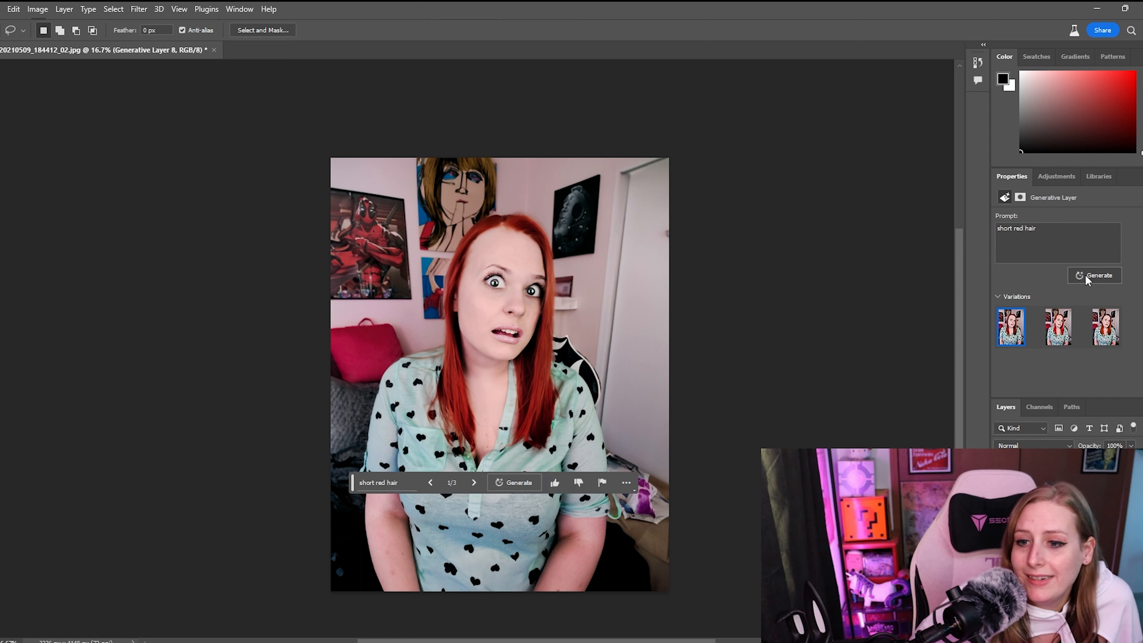
left_click(1048, 323)
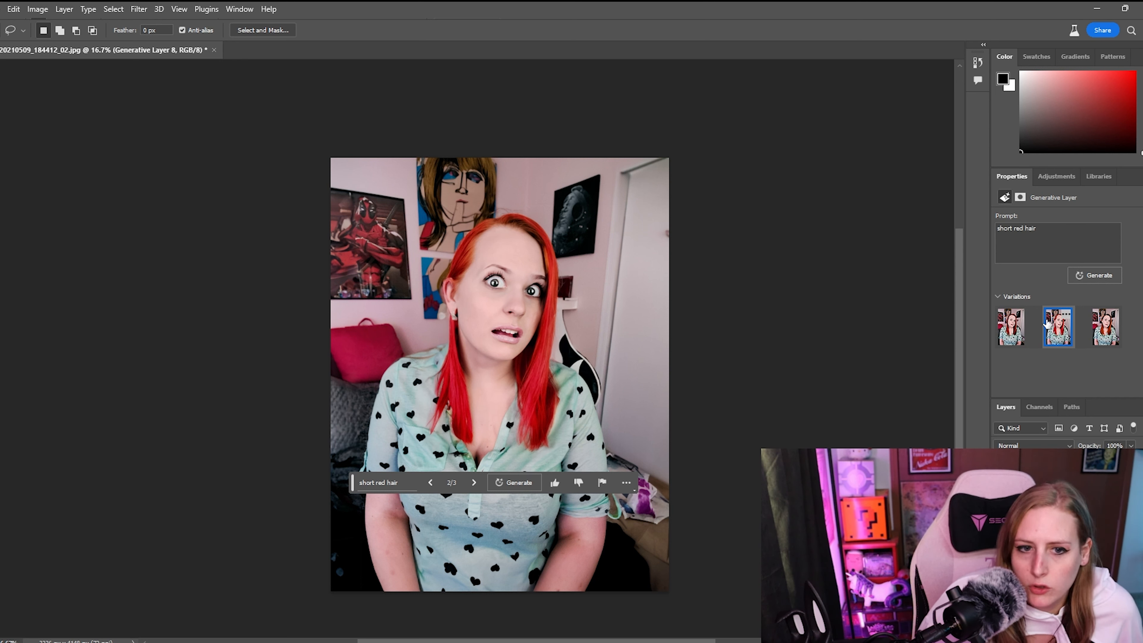
left_click(1112, 338)
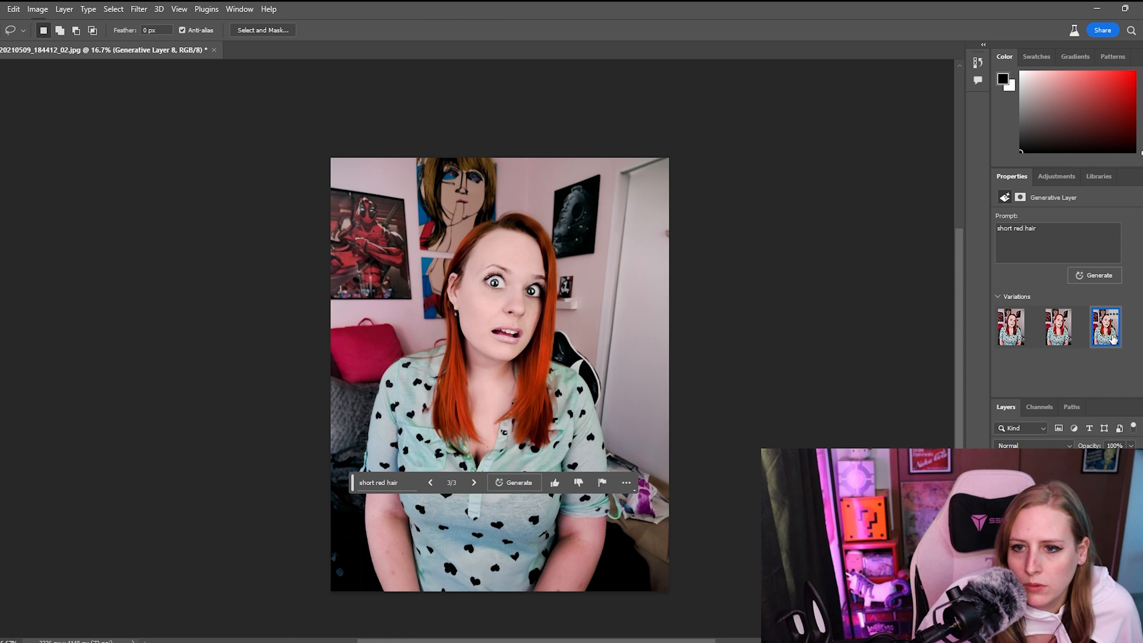
Try a generative fill prompted "curly red hair" on a wider hair selection, view the second variation, and discard that layer.
left_click_drag(1014, 229, 980, 223)
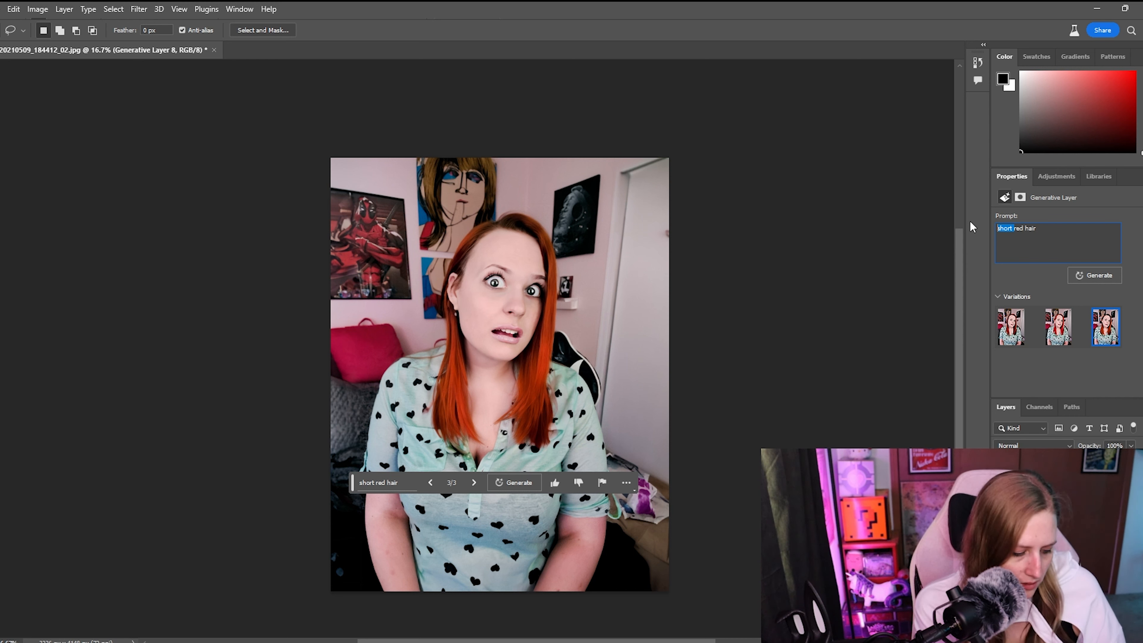
type("curly")
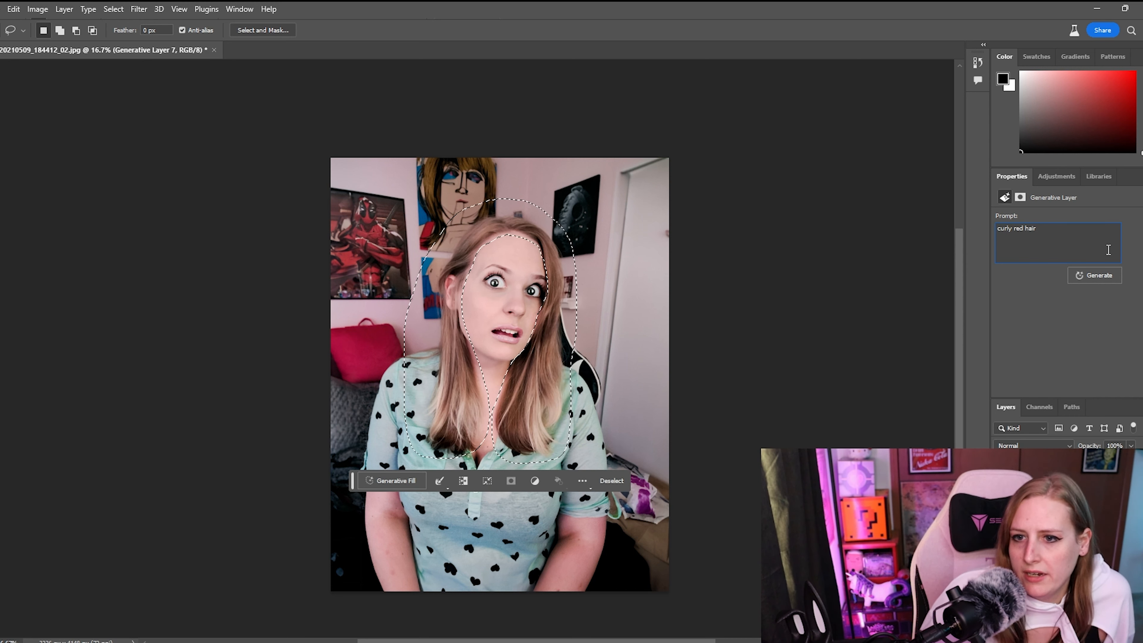
left_click(1098, 276)
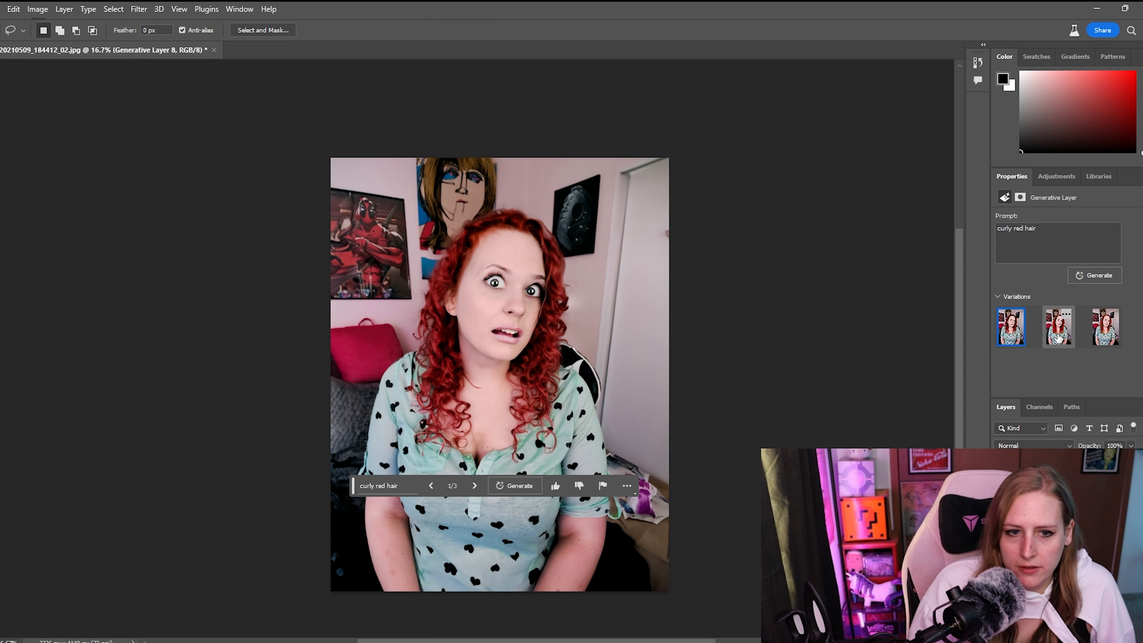
left_click(1060, 328)
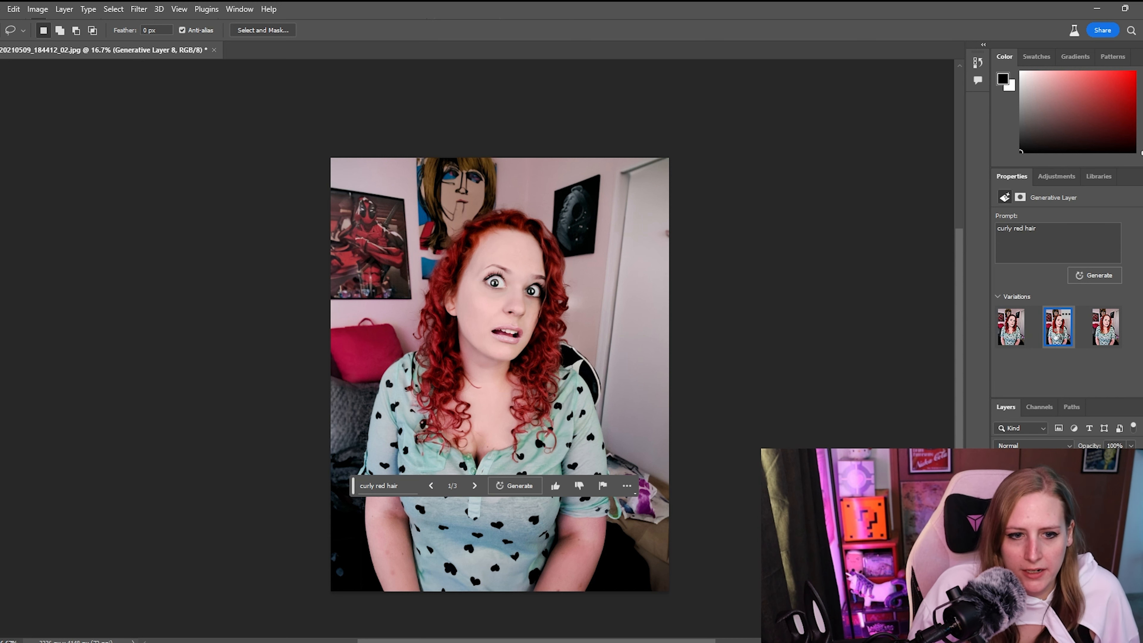
left_click_drag(352, 279, 314, 116)
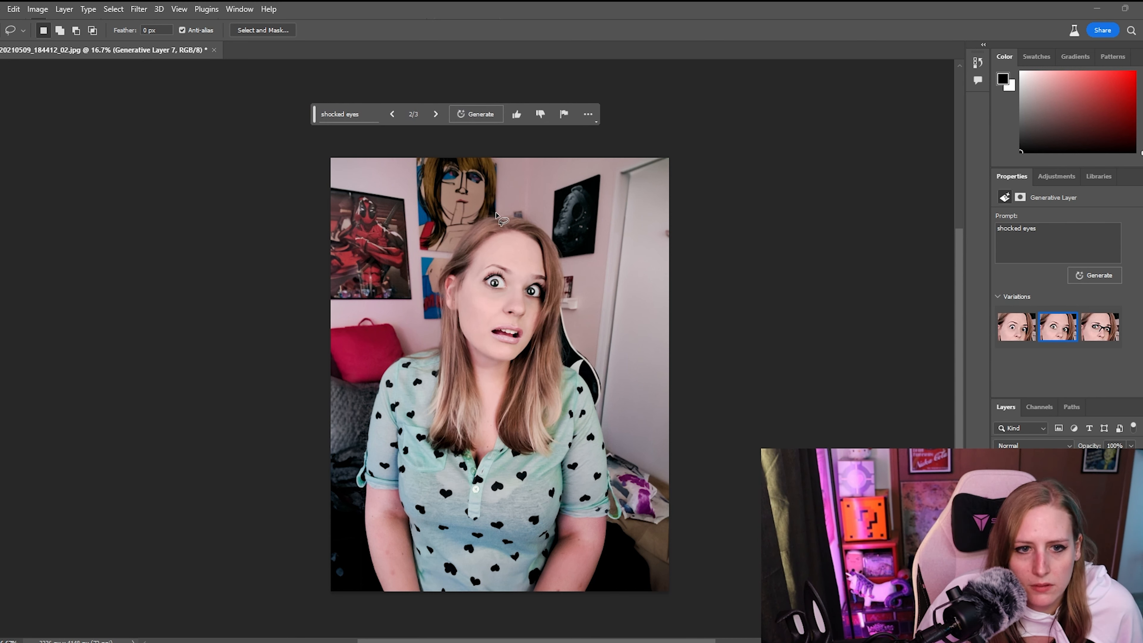
Lasso the hair around the face again and replace it with a generative fill prompted "long black hair".
mouse_move(497, 212)
left_mouse_down()
mouse_move(475, 219)
mouse_move(439, 270)
mouse_move(426, 345)
mouse_move(475, 361)
mouse_move(462, 304)
mouse_move(508, 210)
left_mouse_up()
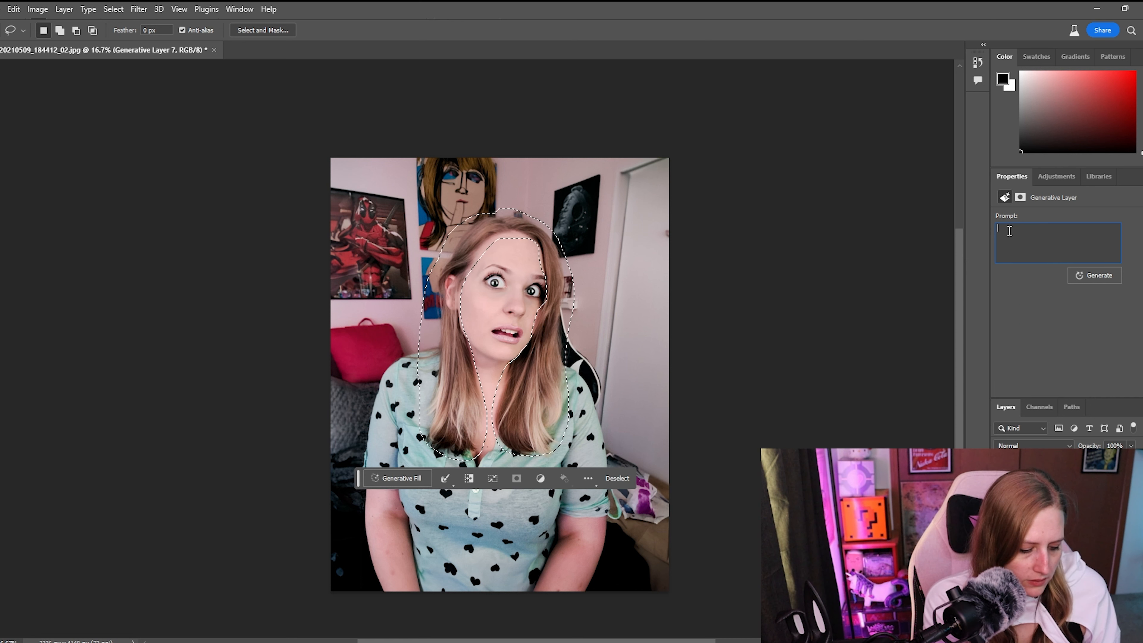
left_click(1010, 230)
type("long black hair")
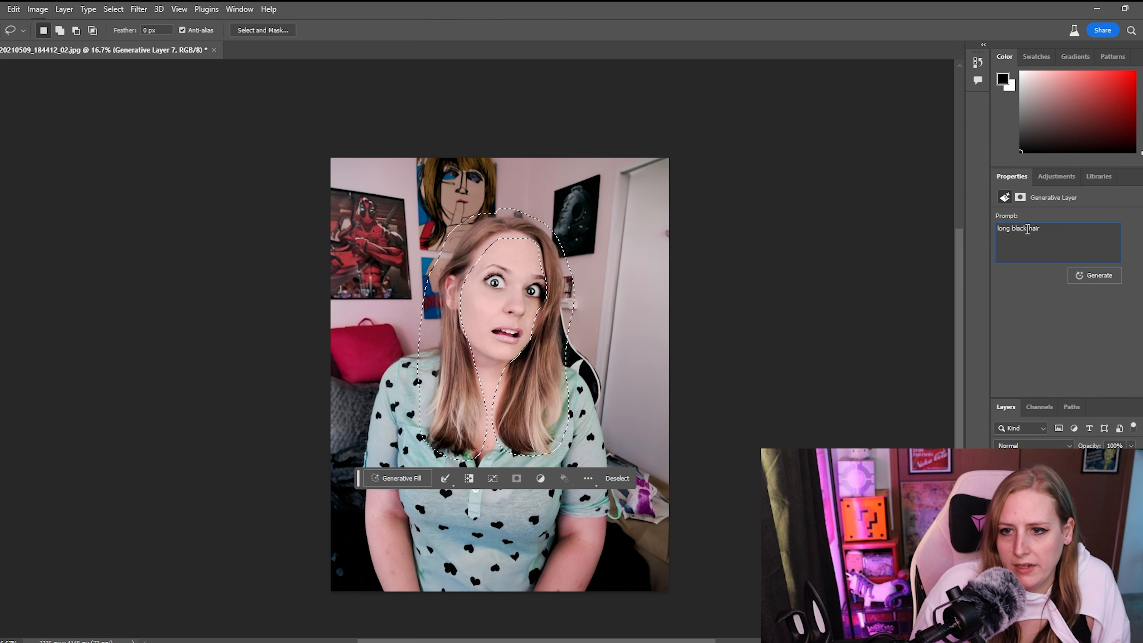
left_click(1094, 275)
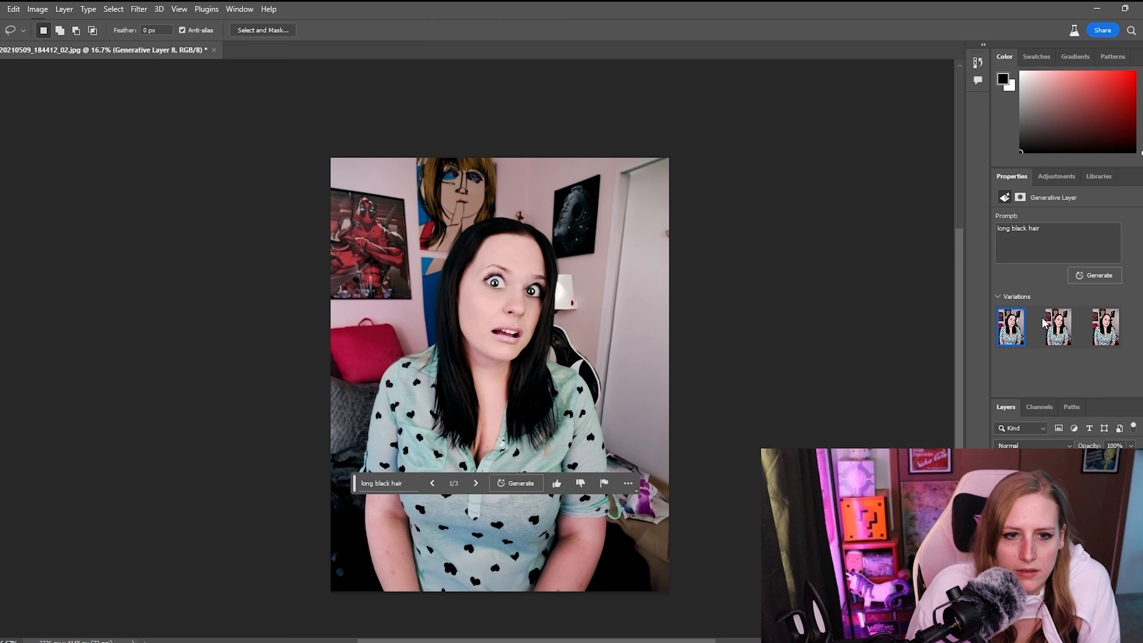
Compare the three "long black hair" variations, choose the first one, and move the floating task bar off the portrait.
left_click(1057, 333)
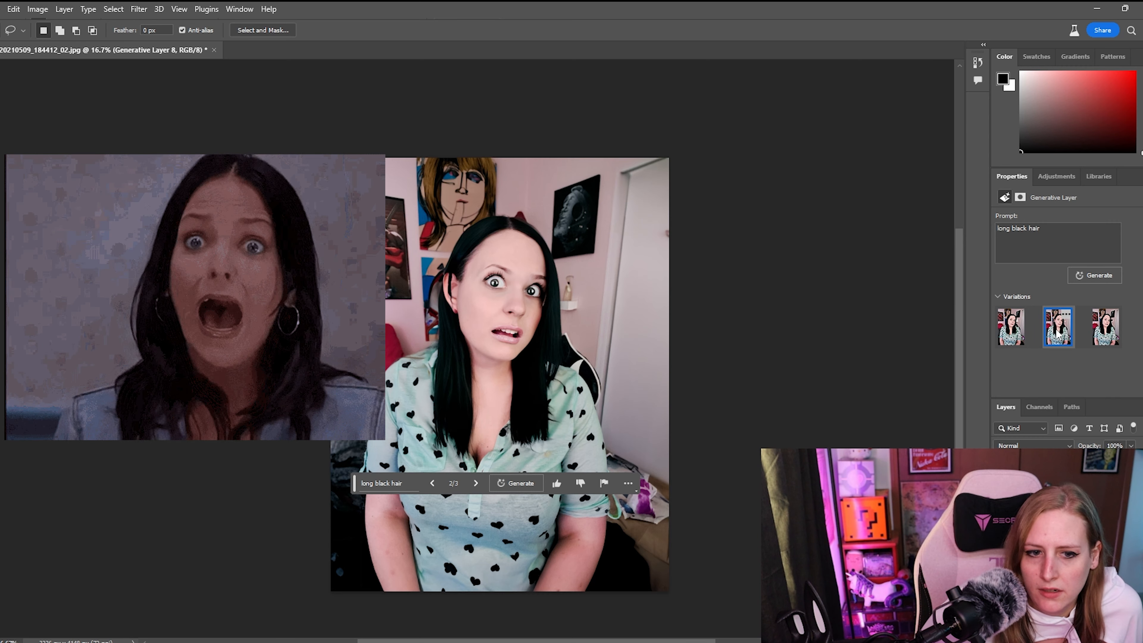
left_click(1107, 336)
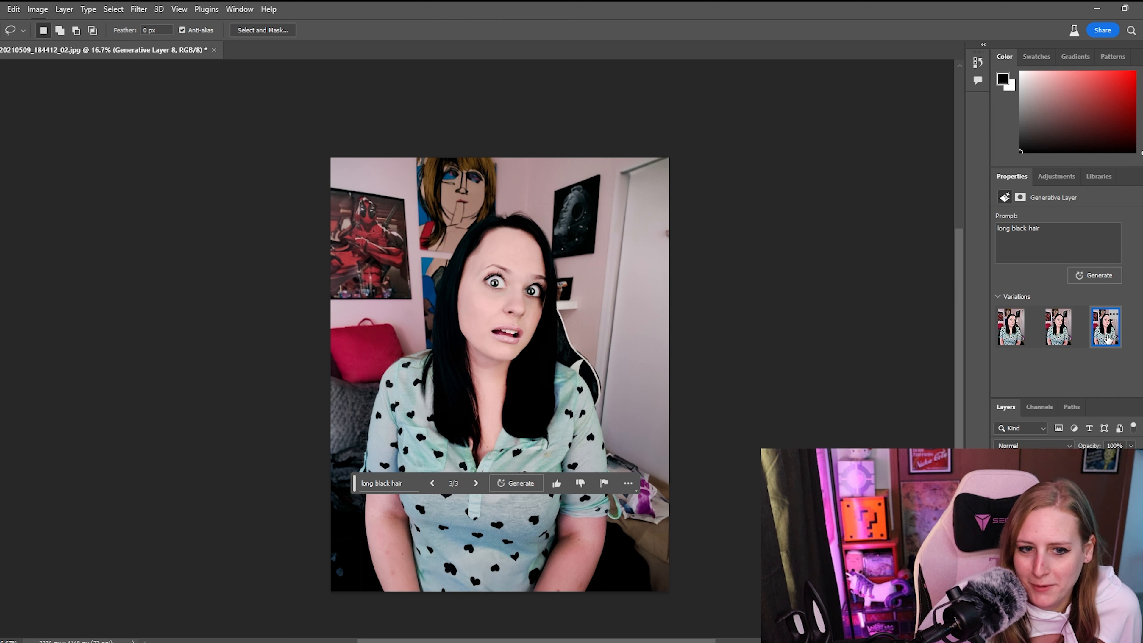
left_click(1011, 333)
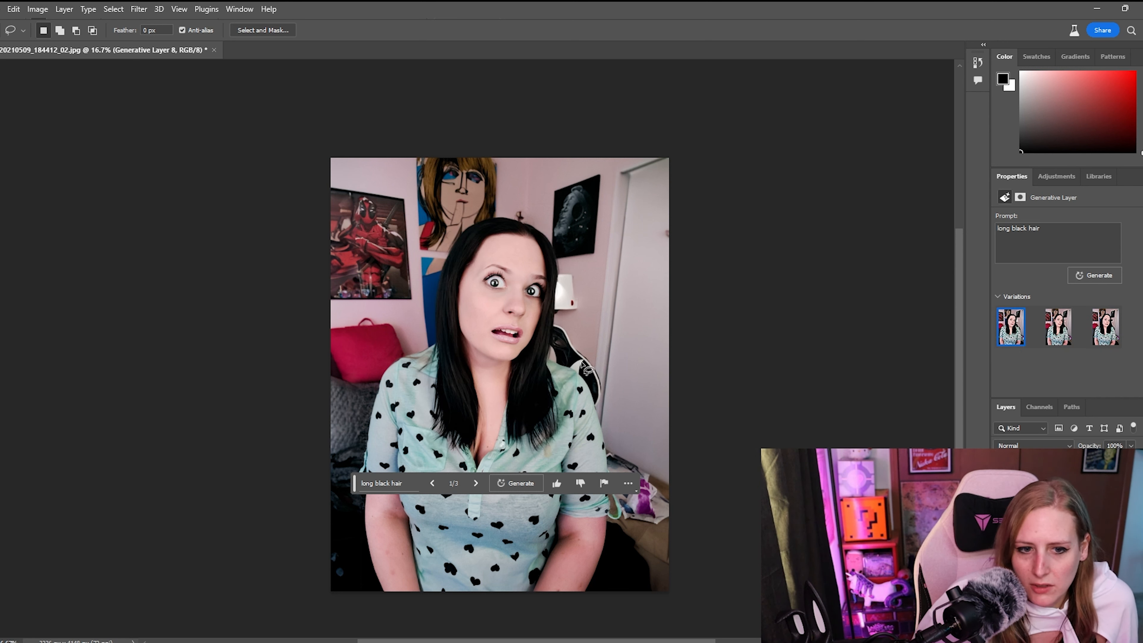
left_click_drag(352, 478, 101, 104)
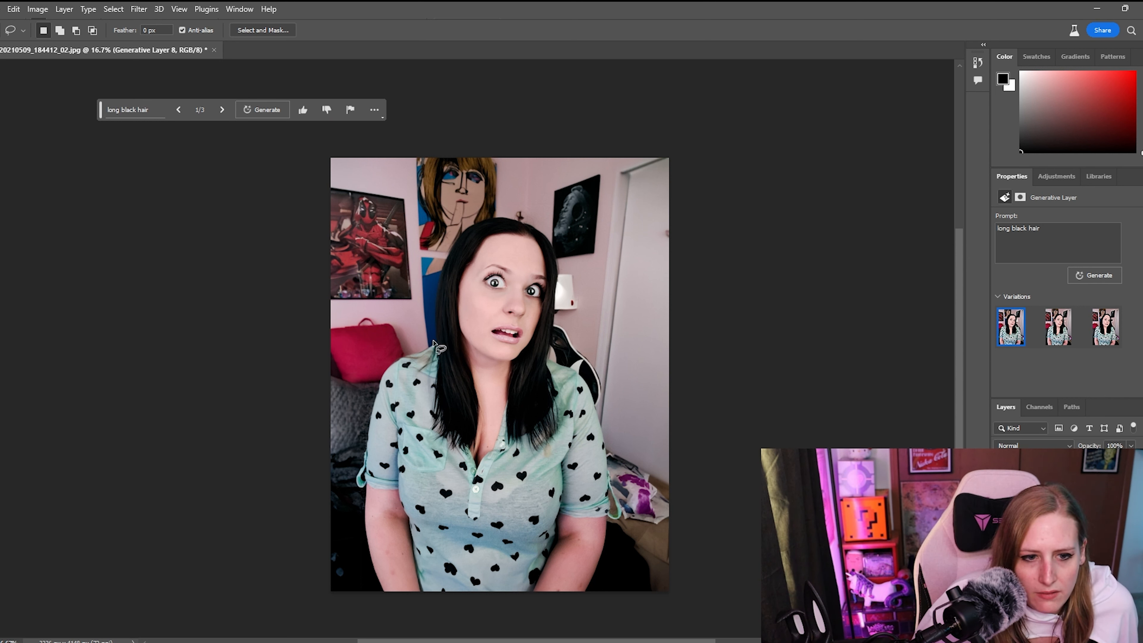
Lasso the shirt and arms, replace them with a generative fill prompted "pink overalls", and show the second variation.
mouse_move(433, 342)
left_mouse_down()
mouse_move(398, 360)
mouse_move(364, 419)
mouse_move(589, 381)
mouse_move(433, 343)
left_mouse_up()
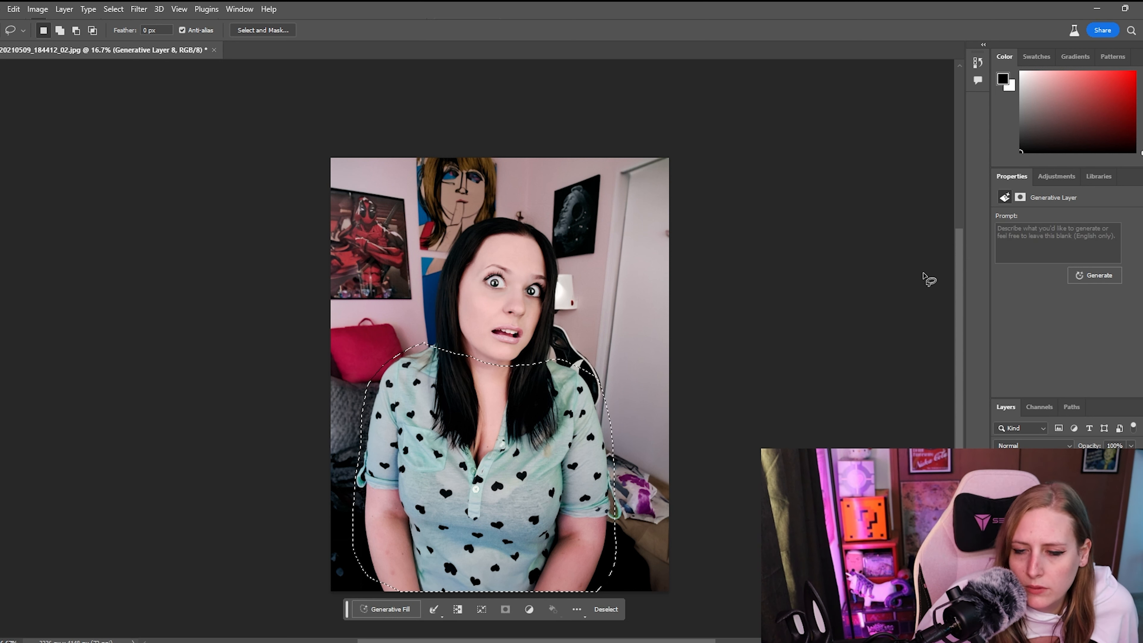
left_click(1036, 238)
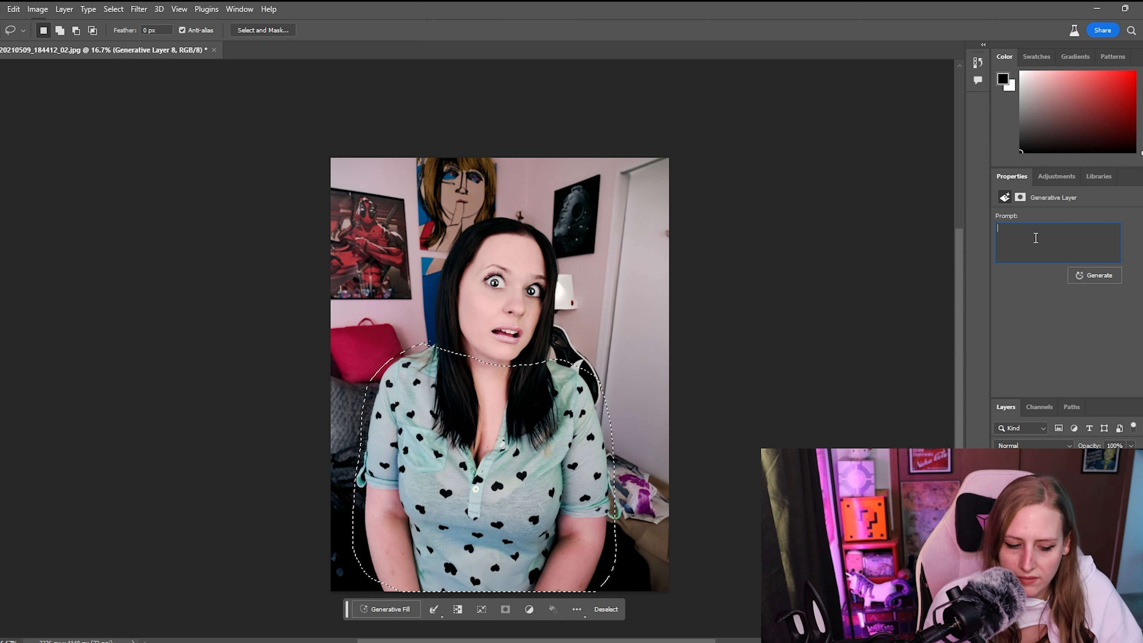
type("pink overalls")
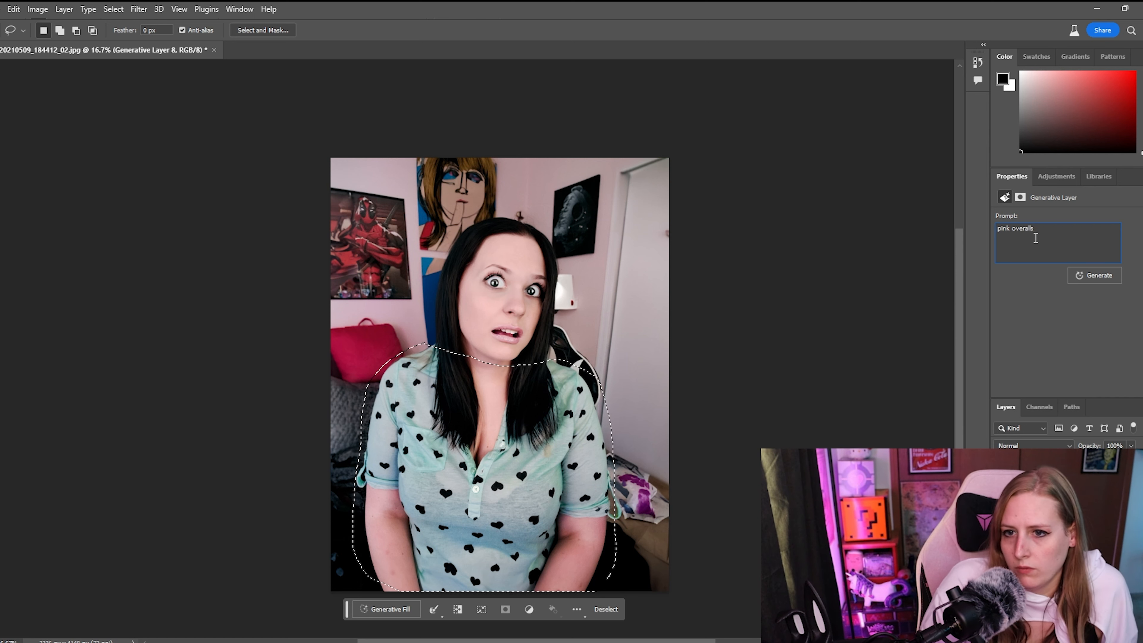
left_click(1088, 275)
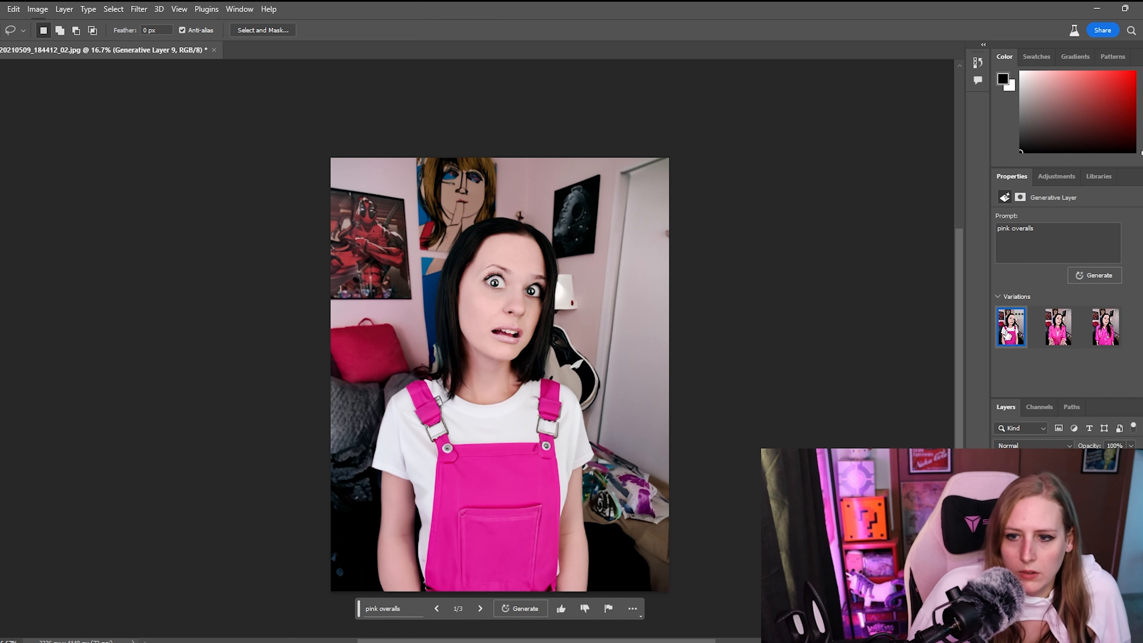
left_click(1057, 336)
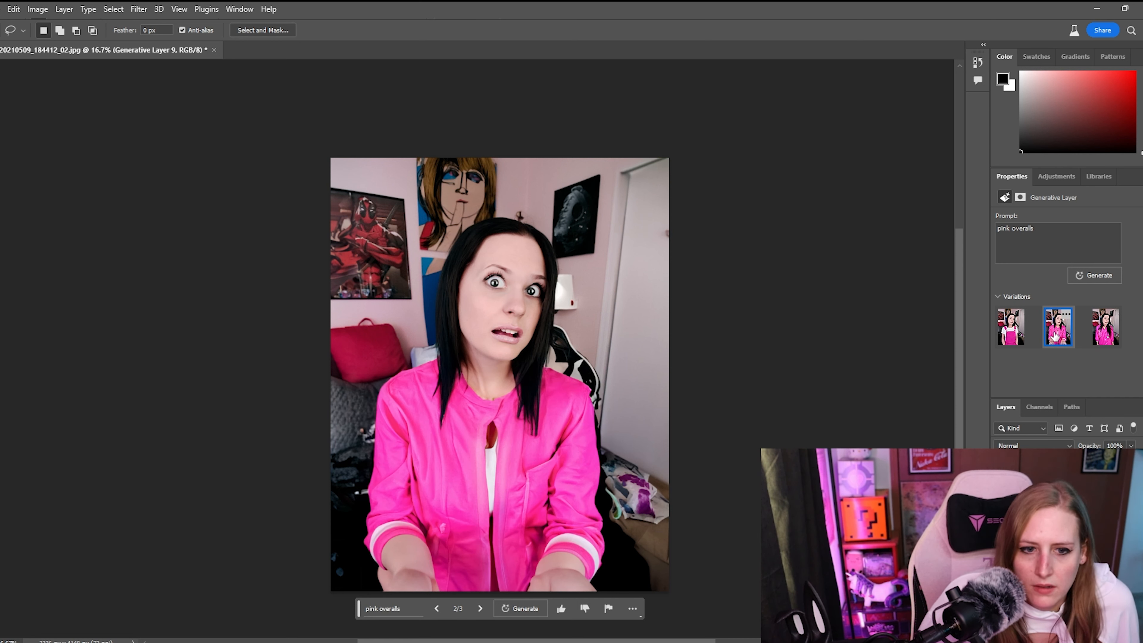
Compare the third "pink overalls" variation on the portrait with the one before it.
left_click(1103, 333)
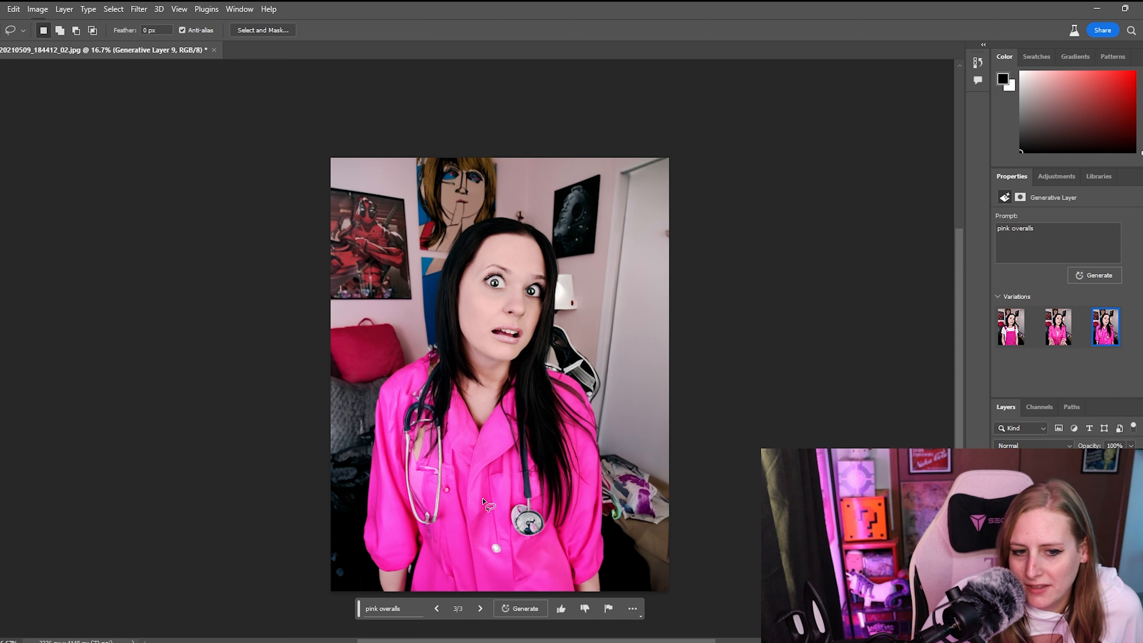
left_click(436, 608)
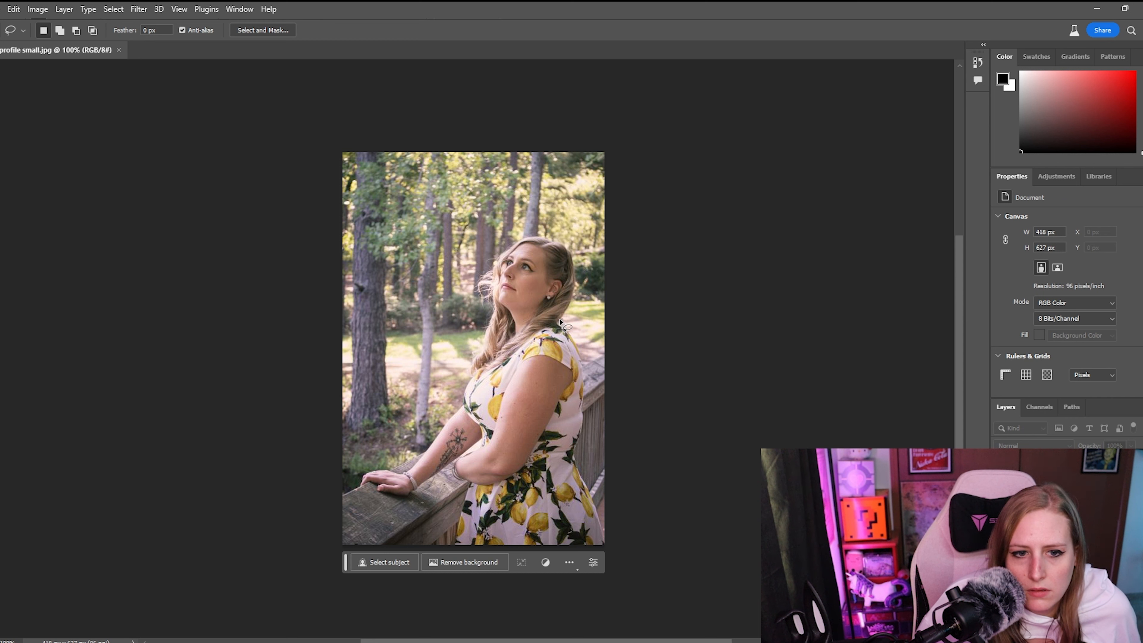
In the woodland portrait, lasso the lemon-print dress, replace it with a generative fill prompted "pink dress", and choose the third variation.
mouse_move(563, 321)
left_mouse_down()
mouse_move(485, 355)
mouse_move(460, 392)
mouse_move(475, 439)
mouse_move(560, 322)
left_mouse_up()
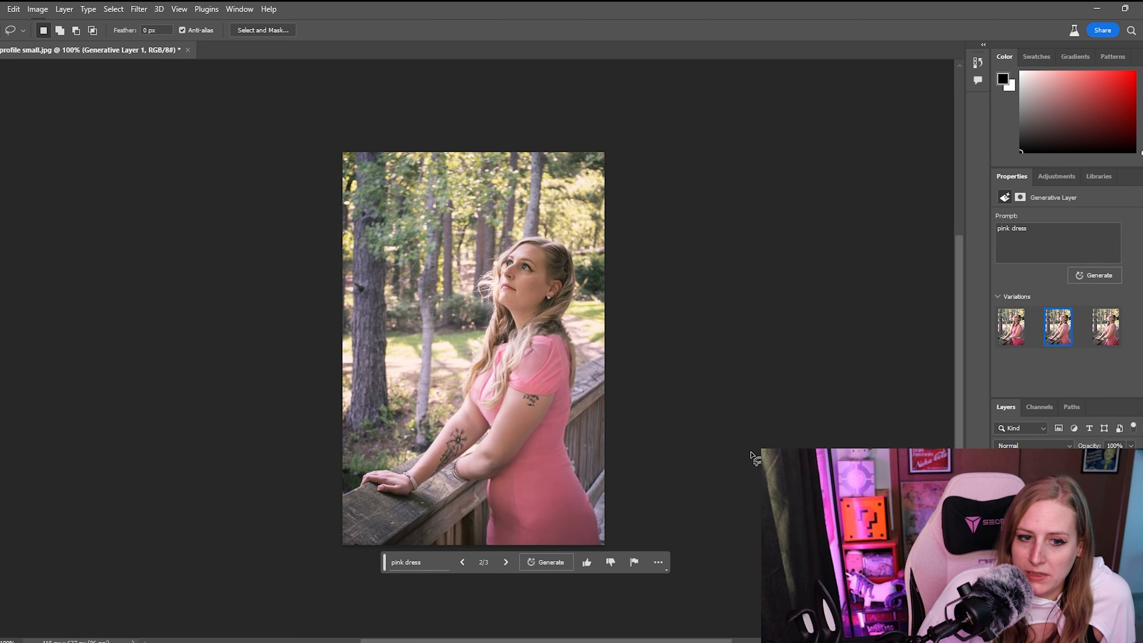
left_click(1103, 336)
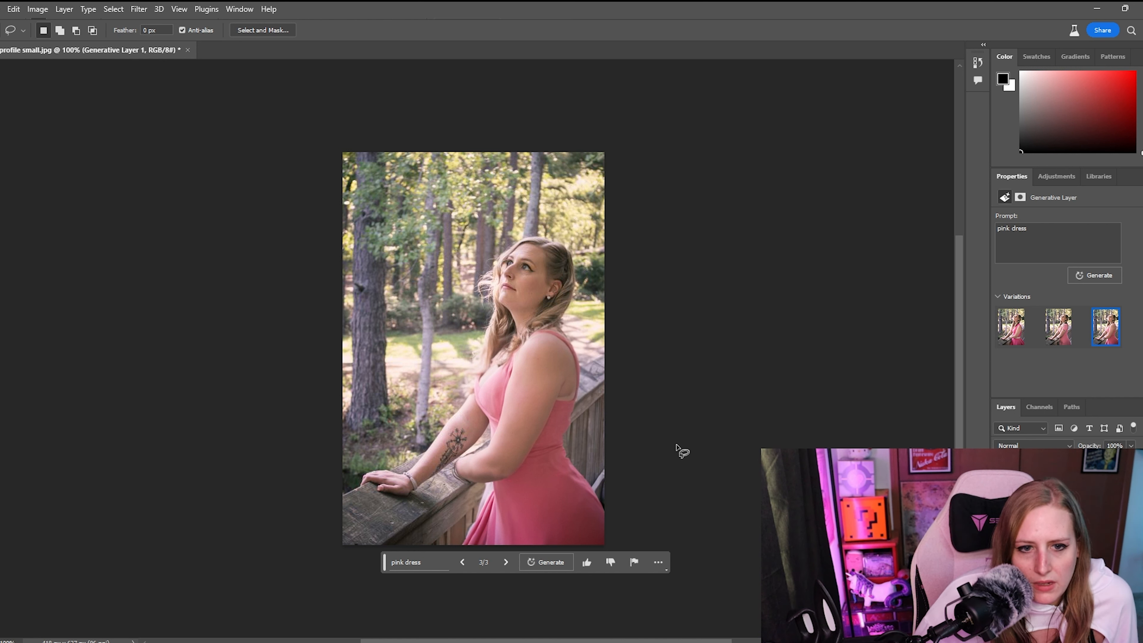
Widen the canvas to 518 px, adding the blank space only along the photo's right edge.
key("ctrl+alt+c")
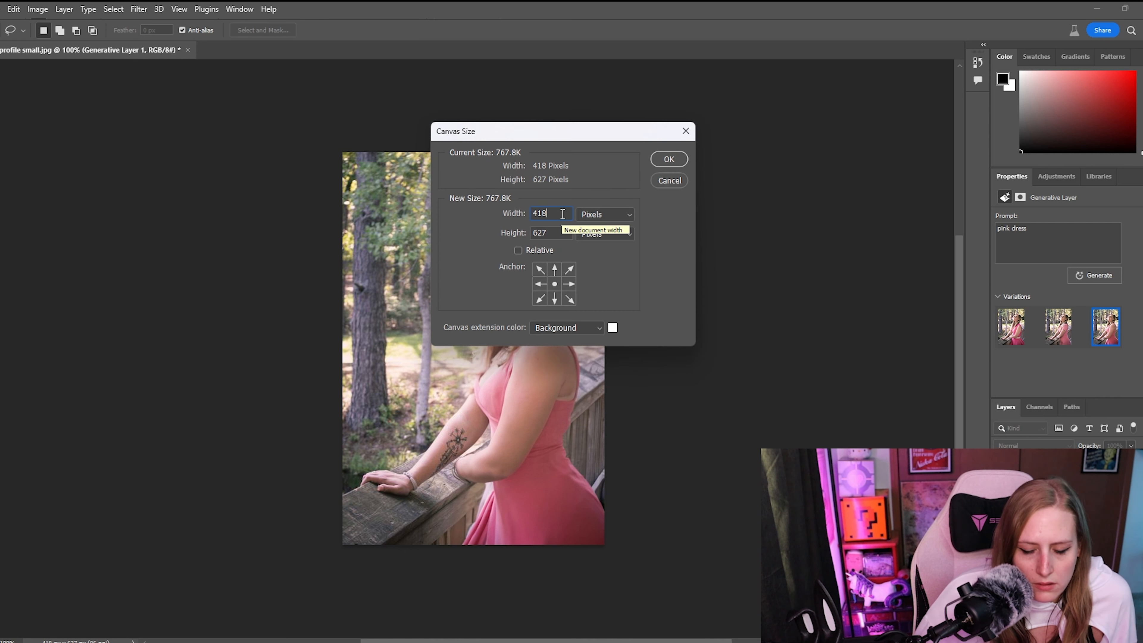
left_click(661, 160)
Try twice to fill the blank strip with an unprompted generative fill, using rectangular selections that slightly overlap the photo's edge.
key("m")
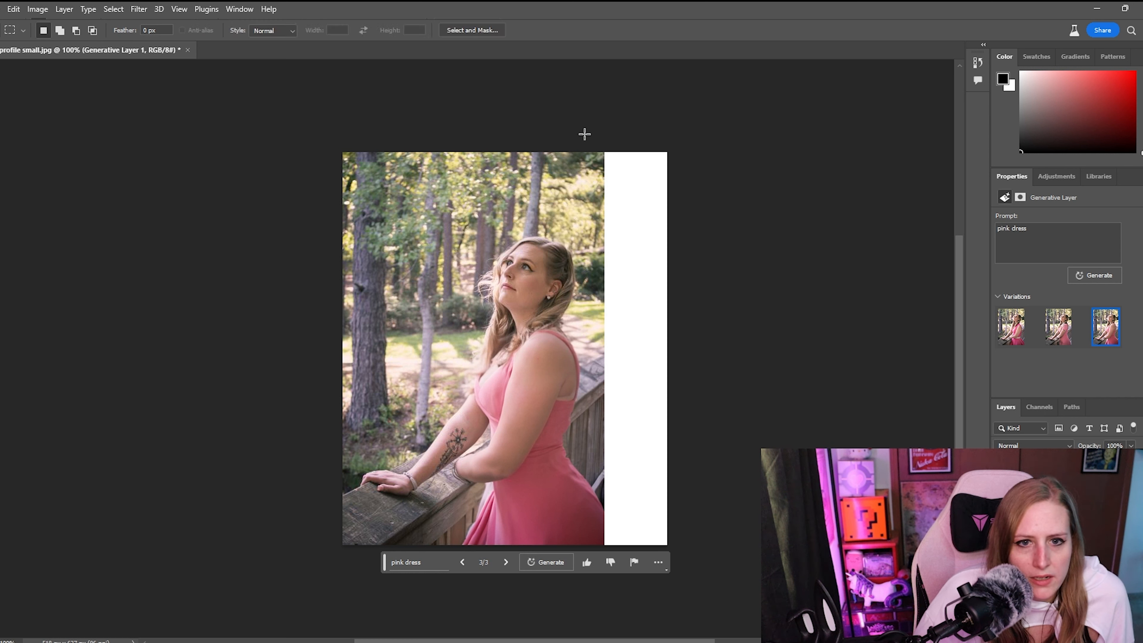
left_click_drag(599, 146, 689, 556)
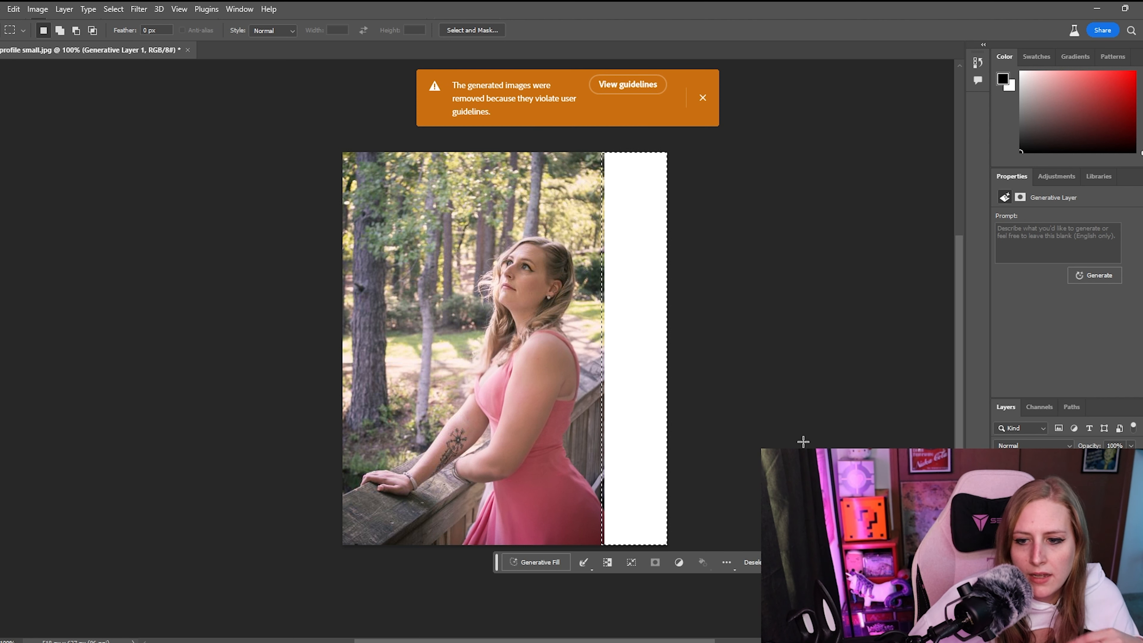
left_click(715, 183)
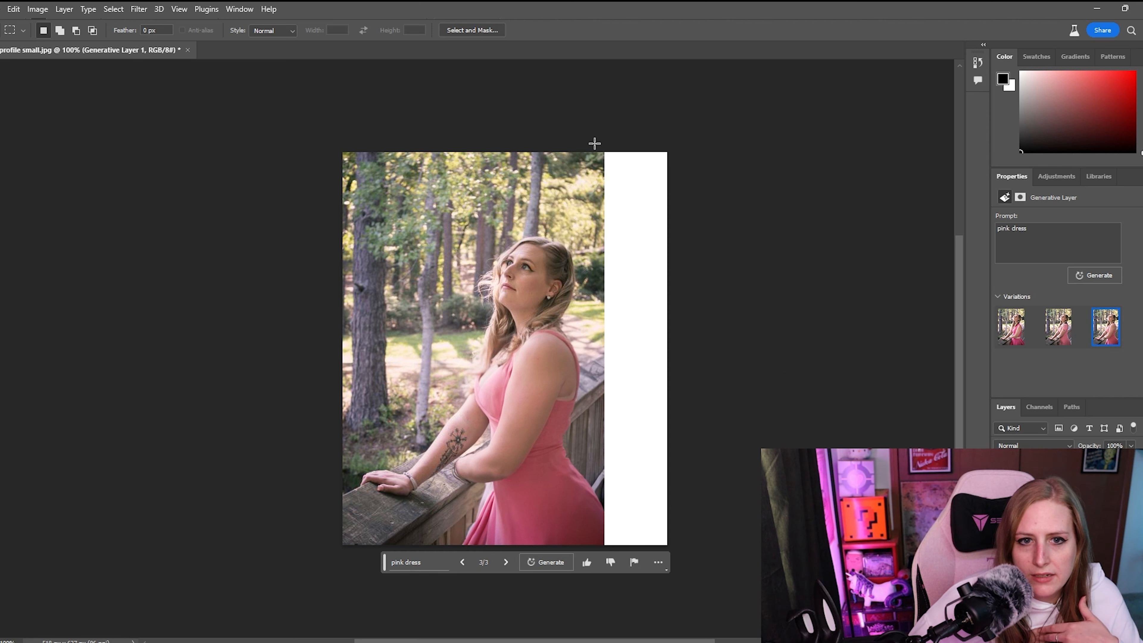
left_click_drag(596, 144, 739, 570)
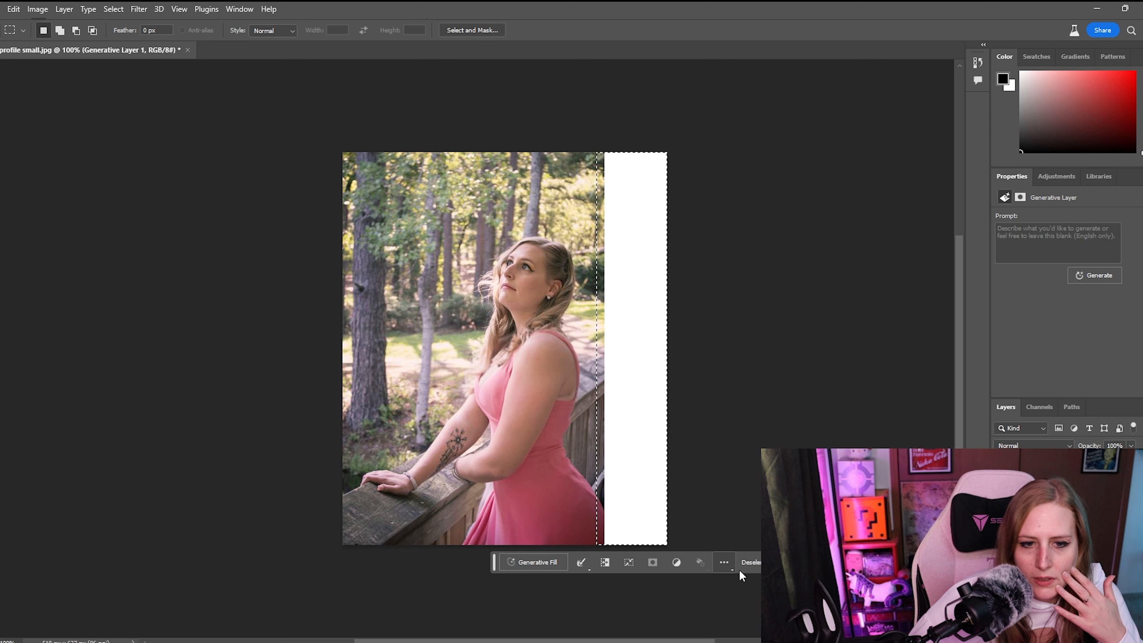
left_click(1093, 276)
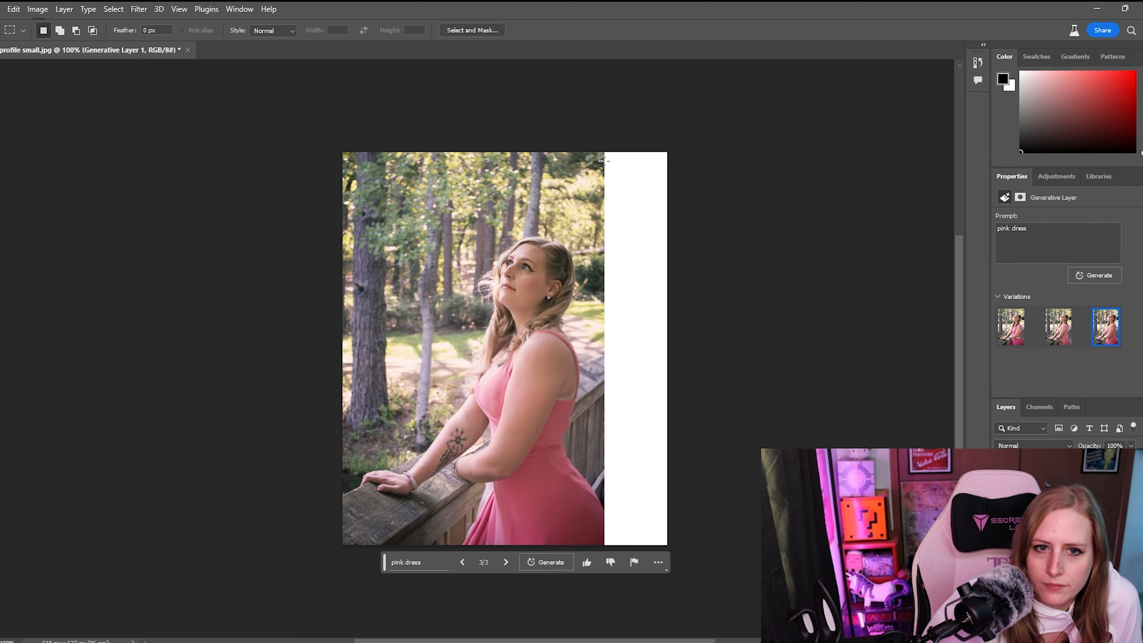
Select only the blank strip beside the photo, without overlapping the image, and generate a fill with no prompt.
left_click_drag(604, 151, 765, 568)
left_click(1082, 276)
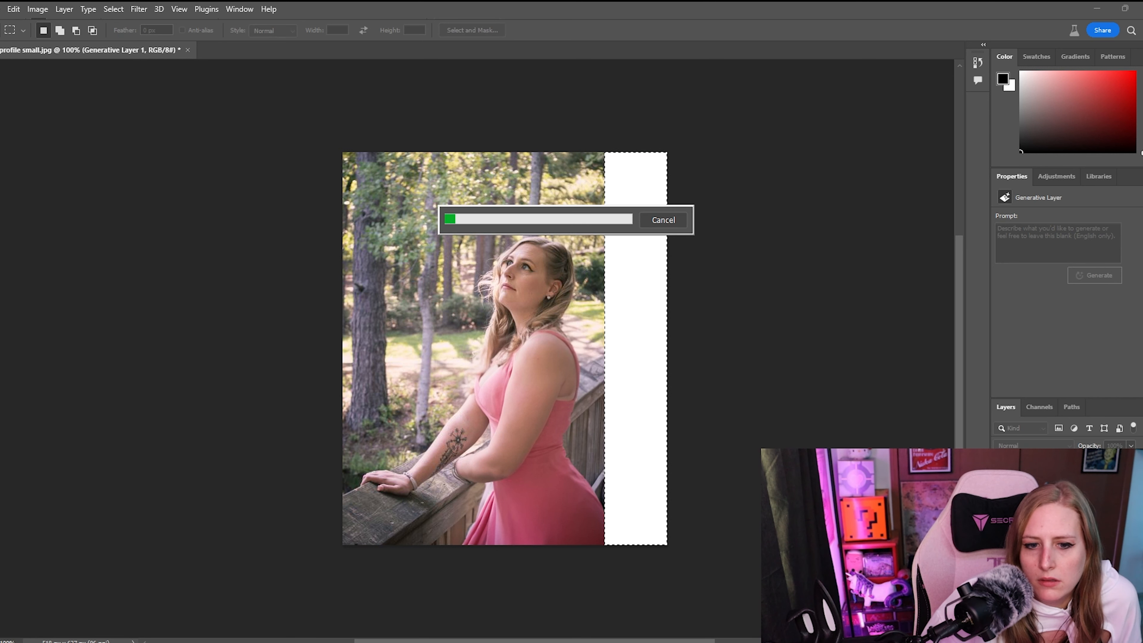